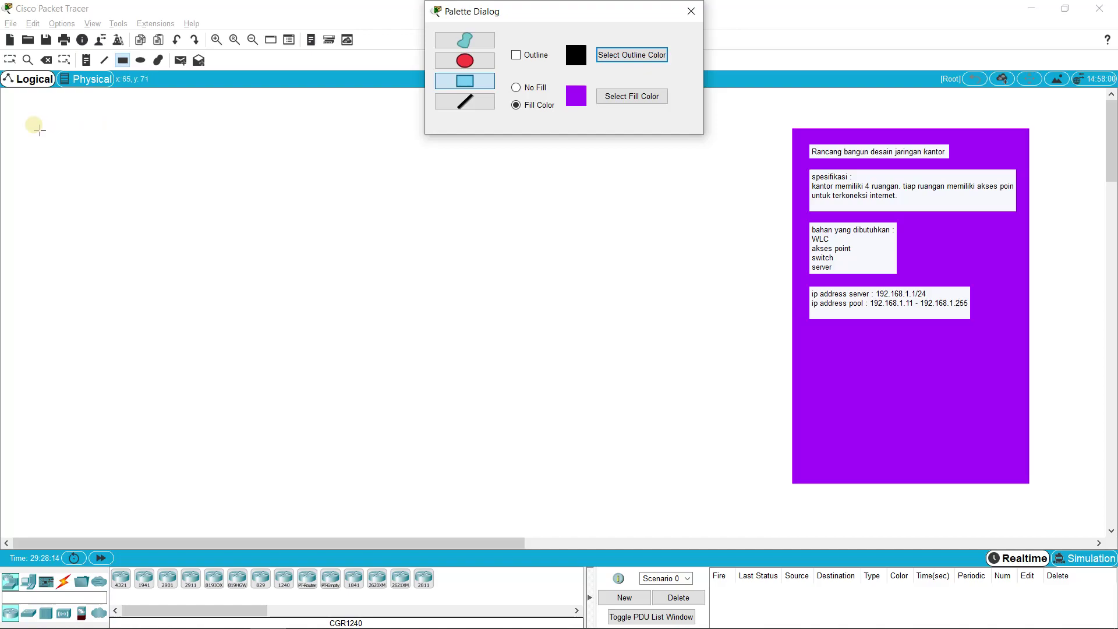
- Draw a purple rectangle without outline in the workspace's upper-left area and label it "ruang Asset" along its upper edge
mouse_move(21, 117)
left_mouse_down()
mouse_move(224, 232)
mouse_move(225, 247)
mouse_move(244, 245)
left_mouse_up()
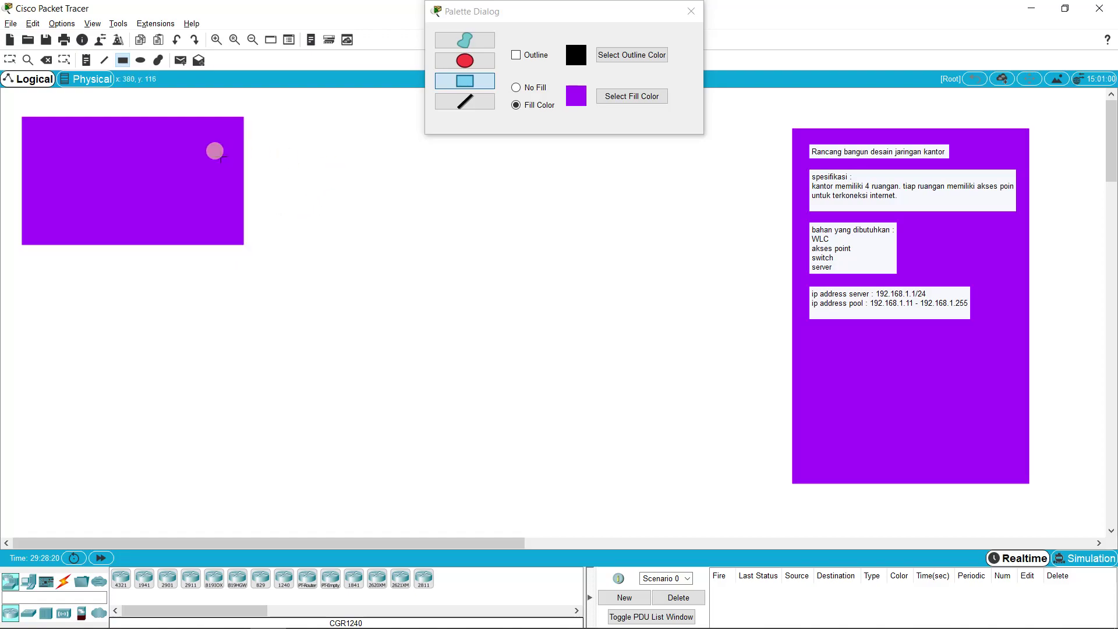
left_click(86, 60)
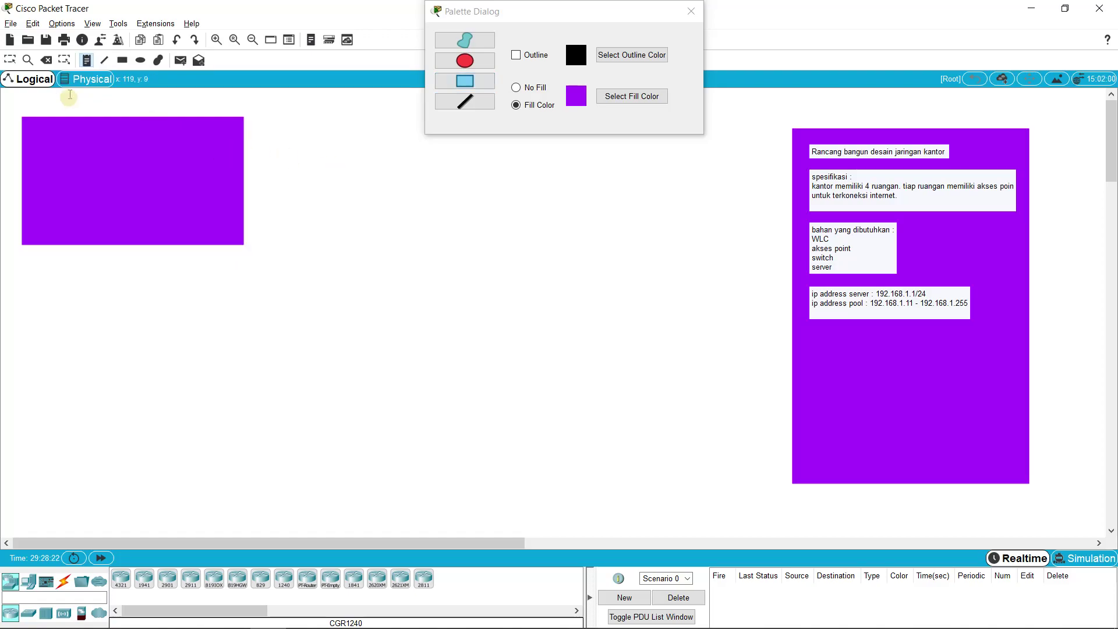
left_click(35, 108)
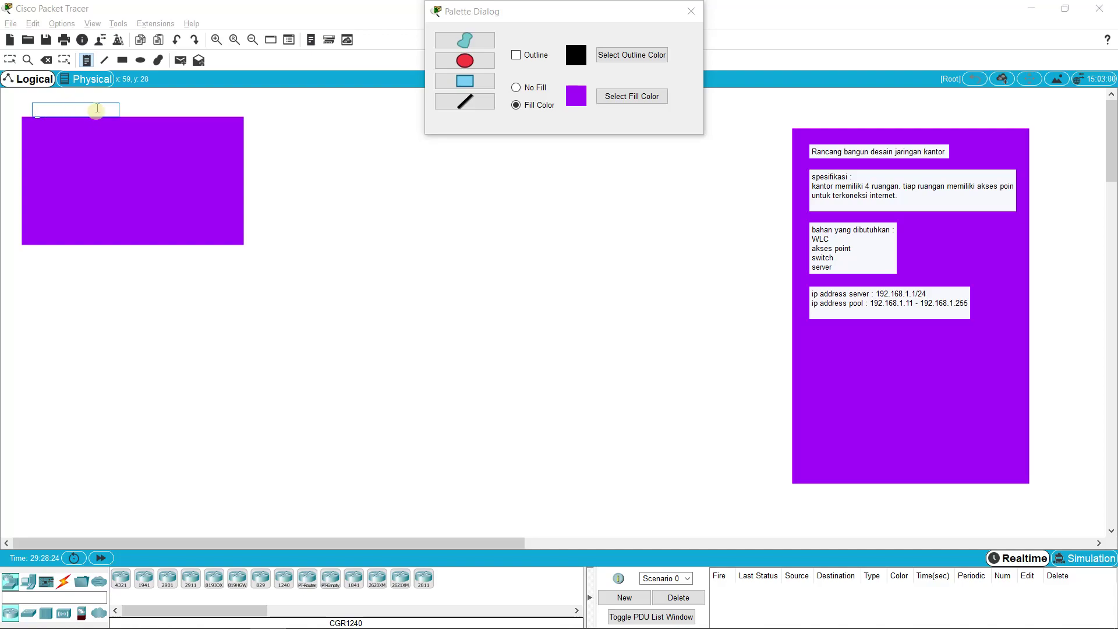
type("ruang Asset")
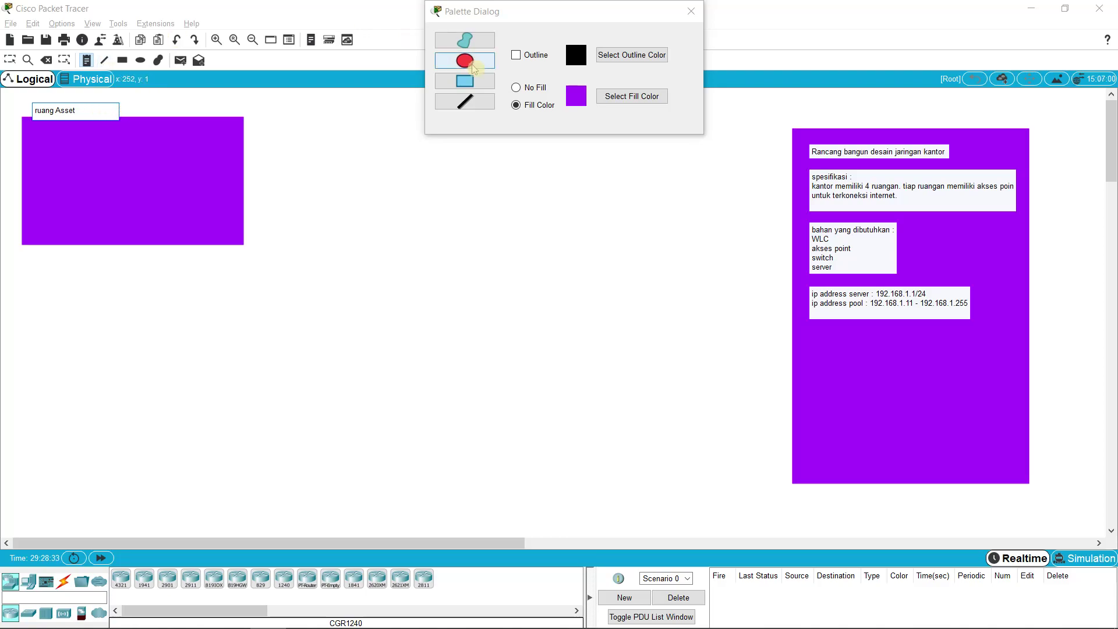
- Choose a light blue fill and draw a second room rectangle to the right of ruang Asset
left_click(604, 96)
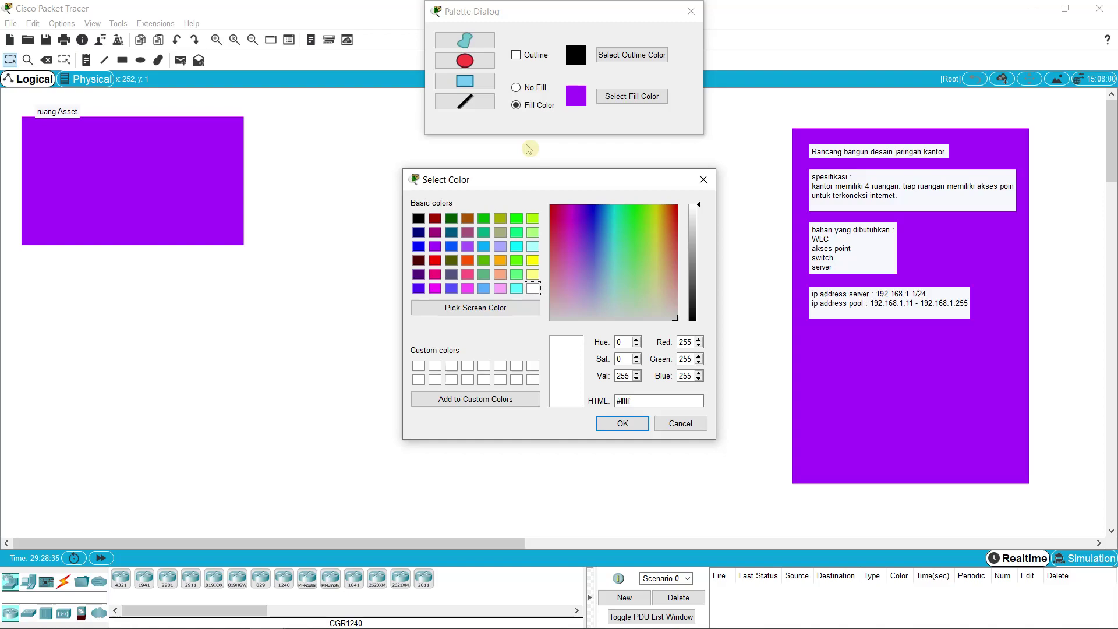
left_click(467, 245)
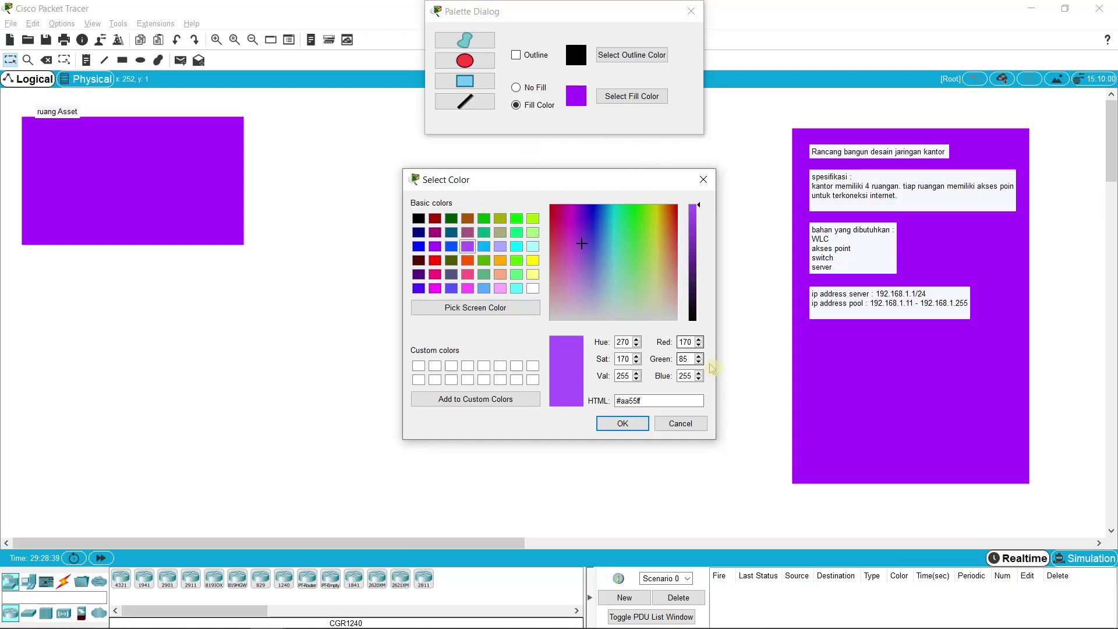
left_click(484, 246)
left_click(620, 423)
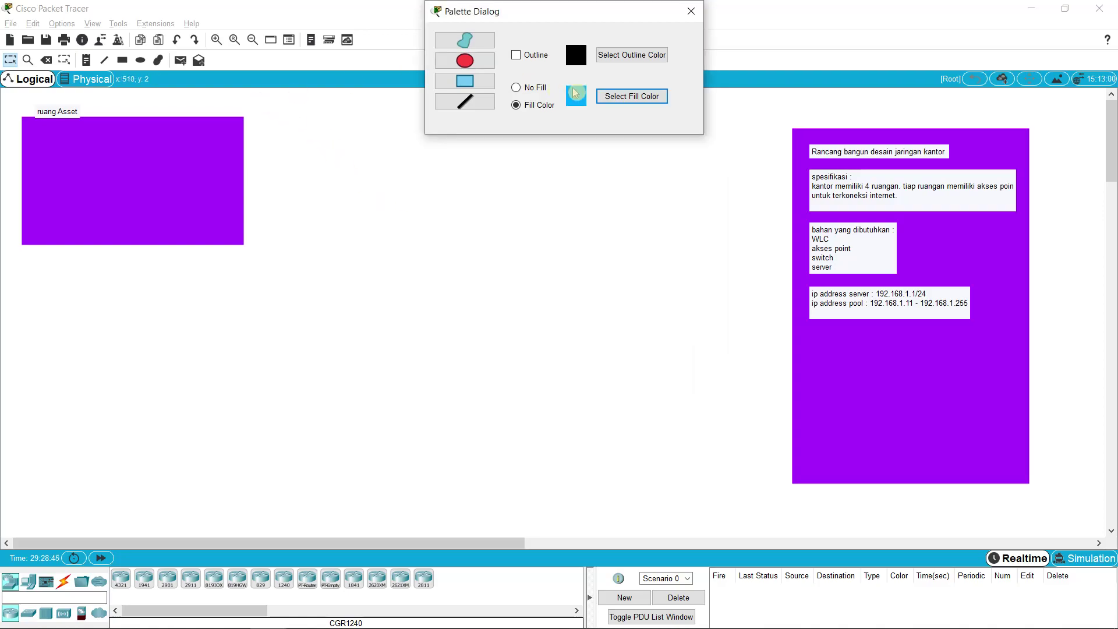
left_click(122, 61)
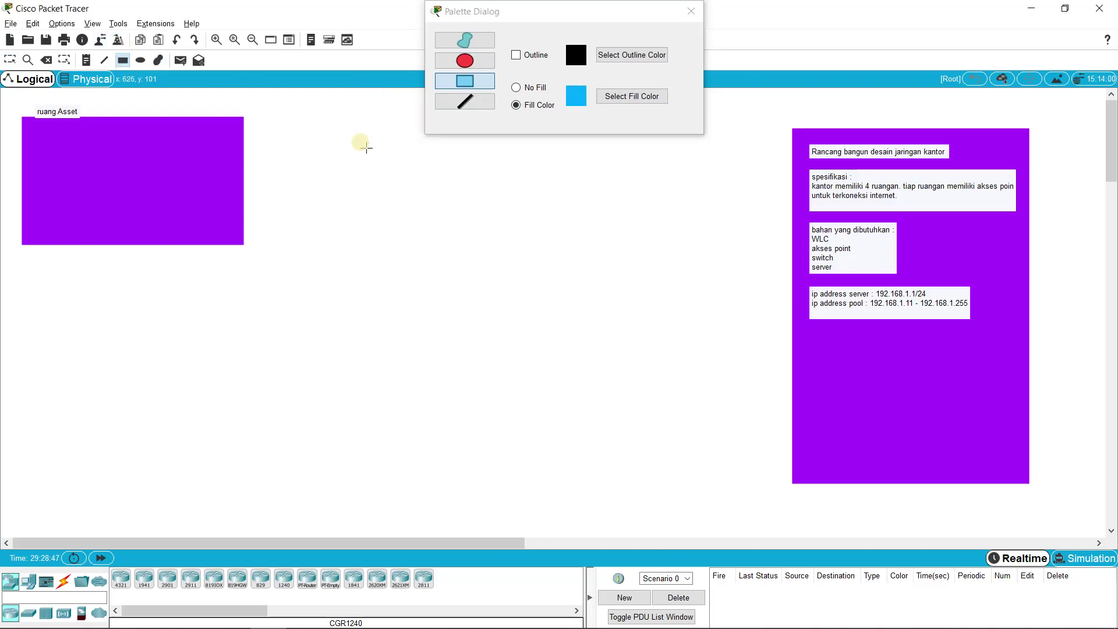
mouse_move(295, 116)
left_mouse_down()
mouse_move(392, 222)
mouse_move(558, 248)
left_mouse_up()
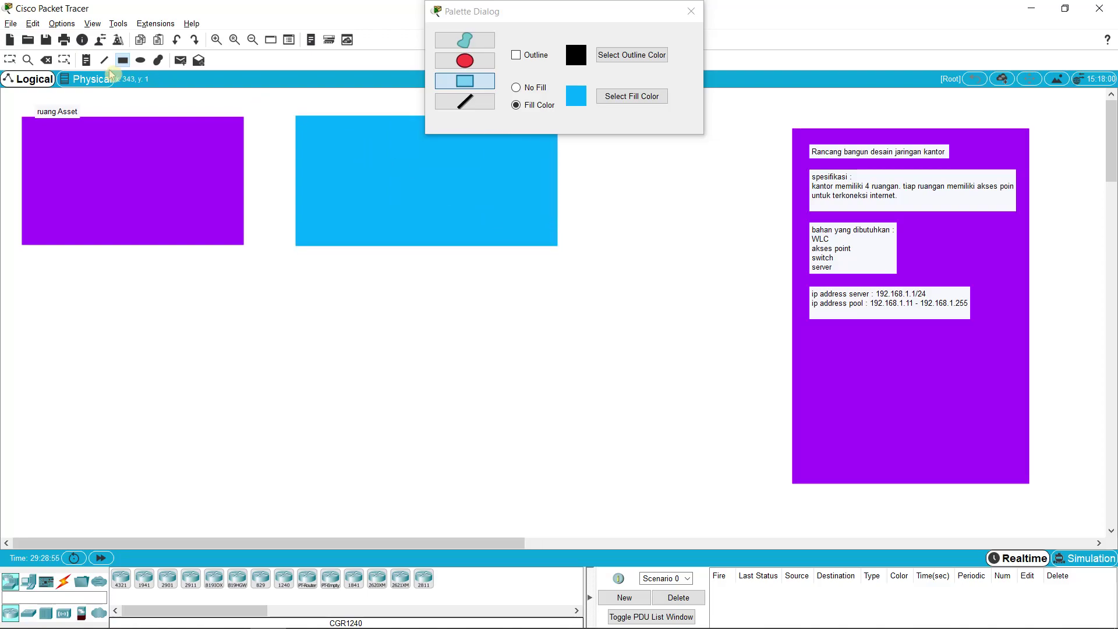
- Label the blue rectangle "ruang Maintain" along its upper edge
left_click(86, 60)
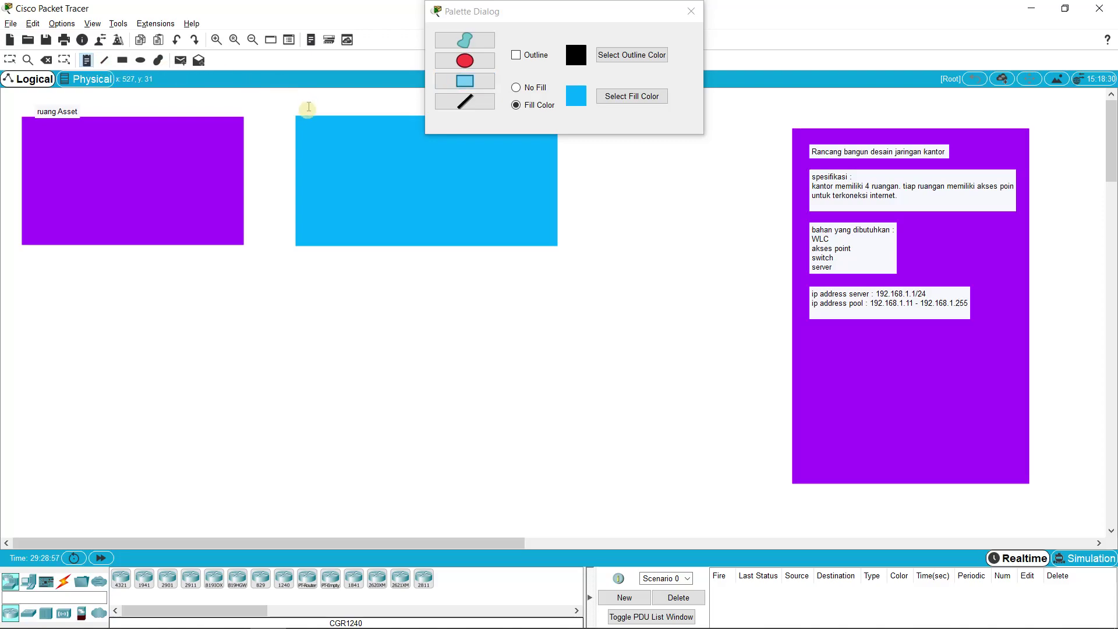
left_click(309, 107)
type("ruang Maintain")
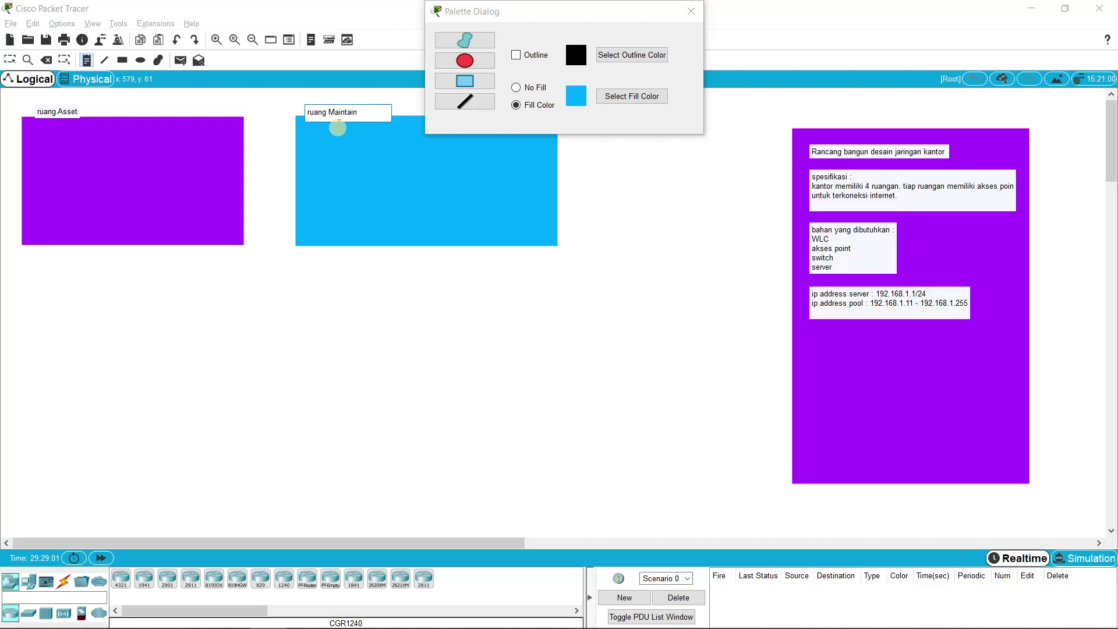
- Draw a long, unfilled rectangle with a black outline beneath both rooms and label it "koridor"
left_click(123, 60)
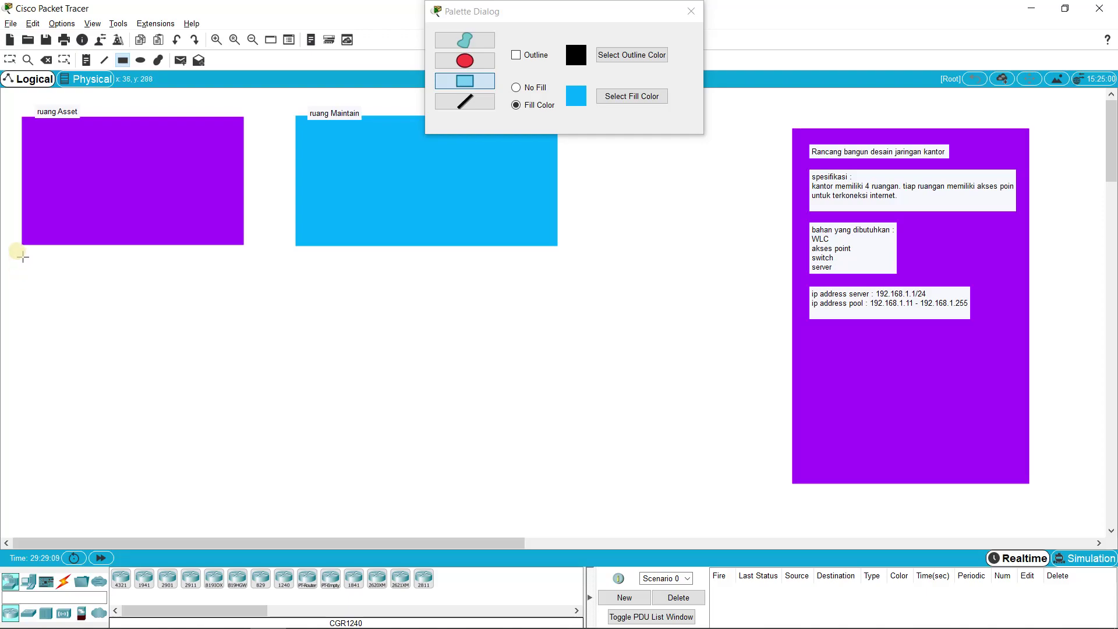
left_click_drag(23, 256, 556, 287)
key("ctrl+z")
left_click(516, 57)
left_click(517, 89)
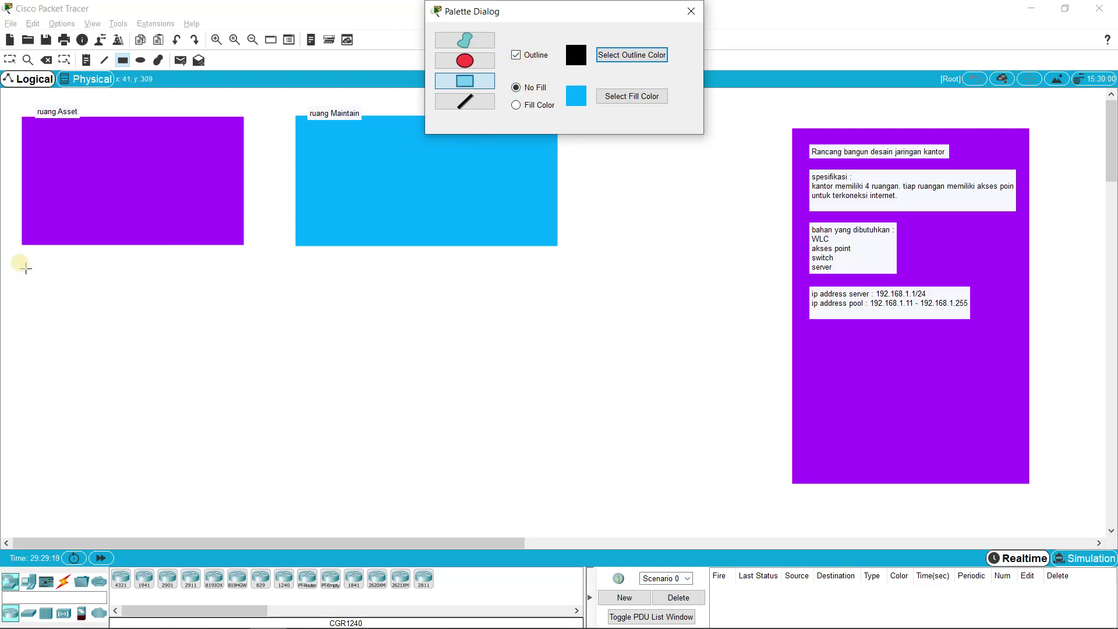
left_click_drag(23, 264, 558, 314)
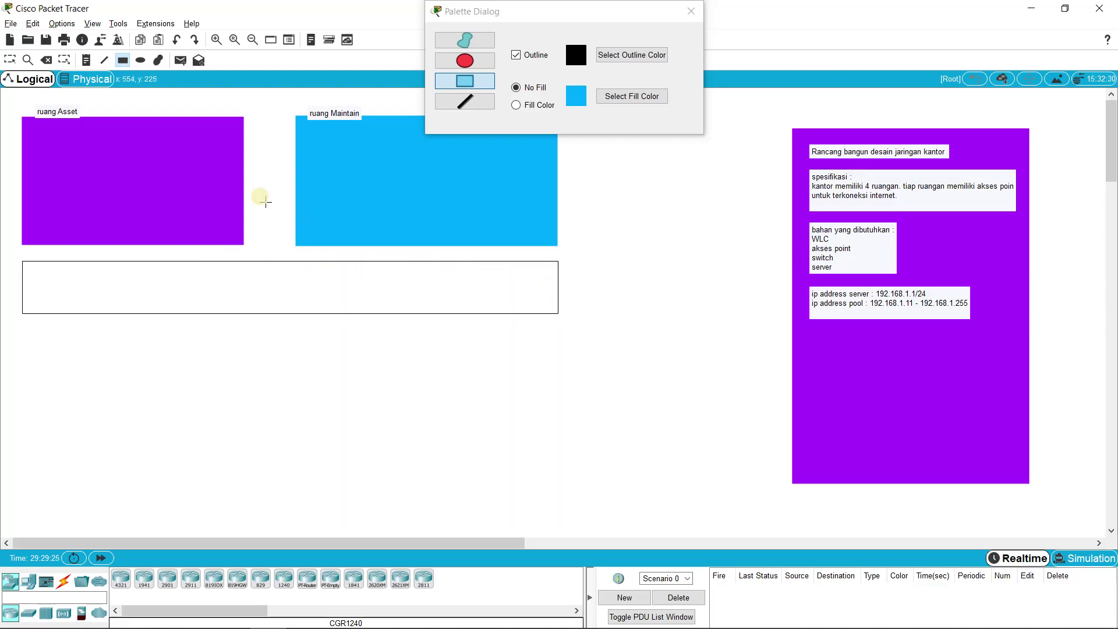
left_click(86, 60)
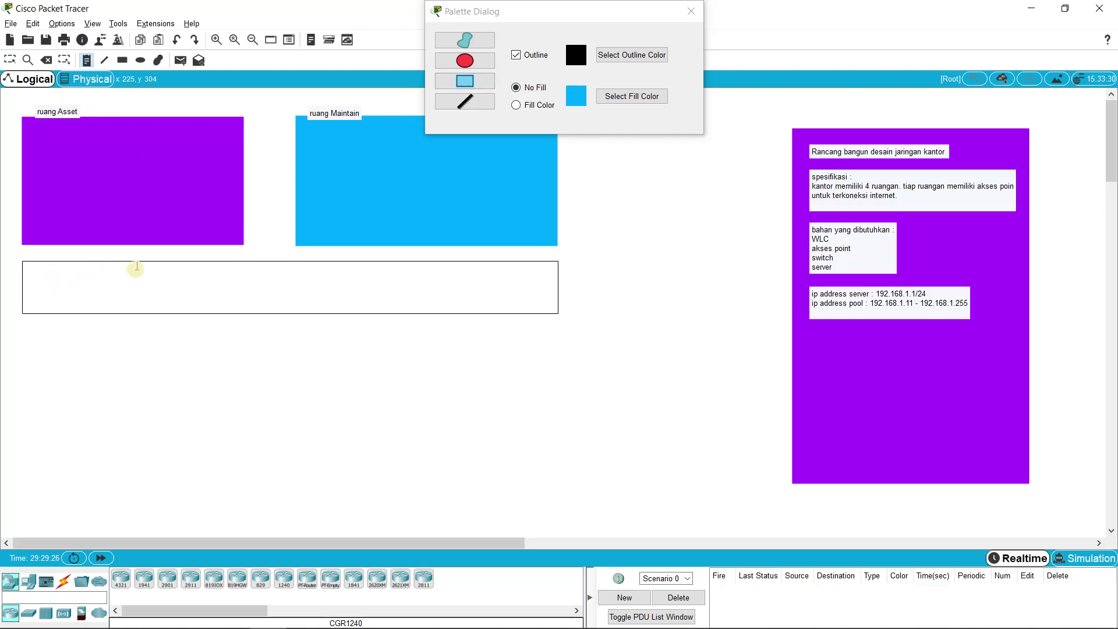
left_click(247, 261)
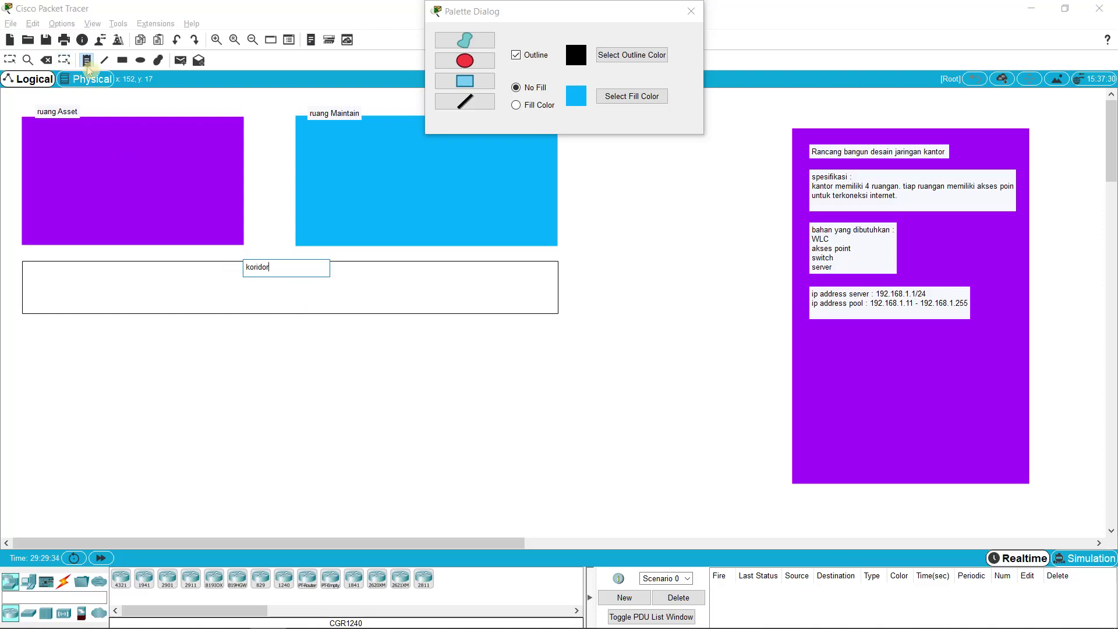
- Turn off the outline, choose a light cyan fill and draw a room rectangle below the left half of the corridor
left_click(122, 60)
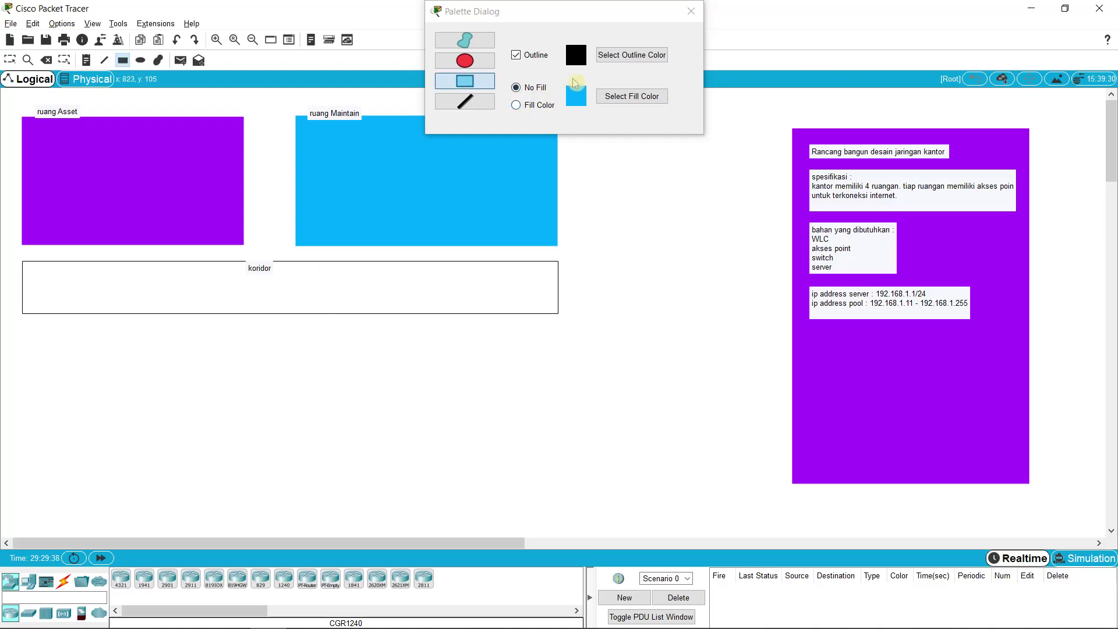
left_click(526, 108)
left_click(518, 57)
left_click(616, 99)
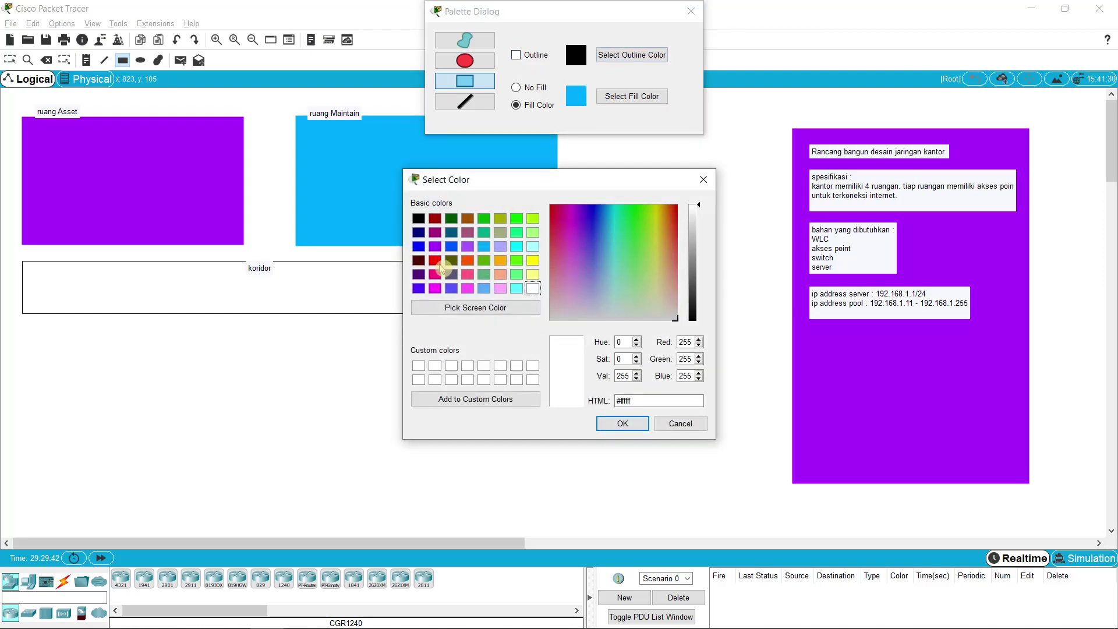
left_click(516, 289)
left_click(622, 424)
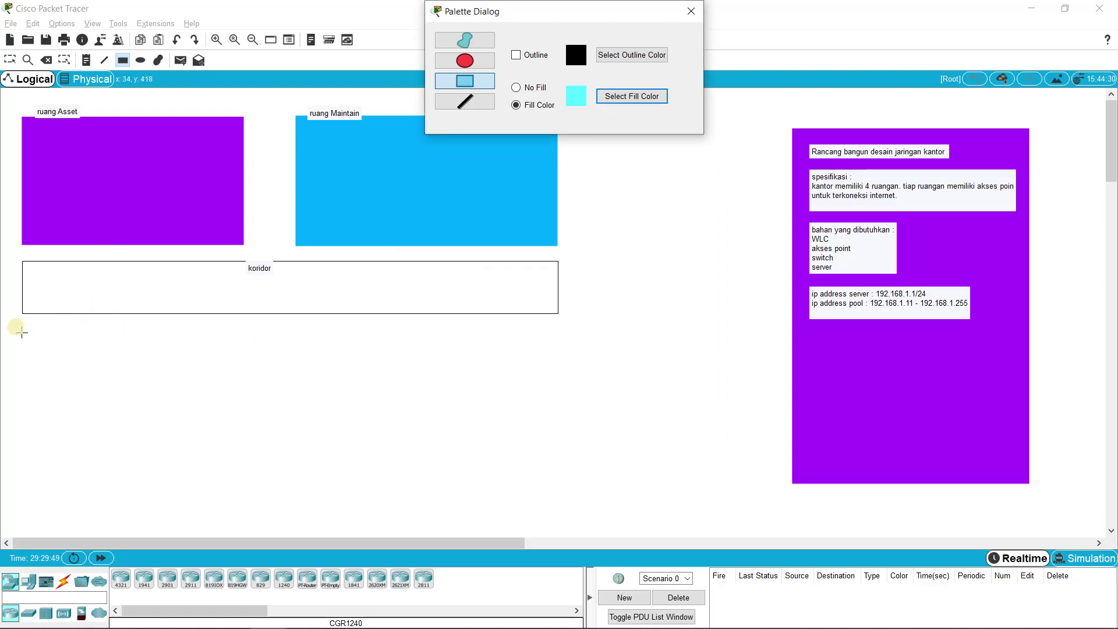
mouse_move(21, 331)
left_mouse_down()
mouse_move(175, 342)
mouse_move(247, 438)
left_mouse_up()
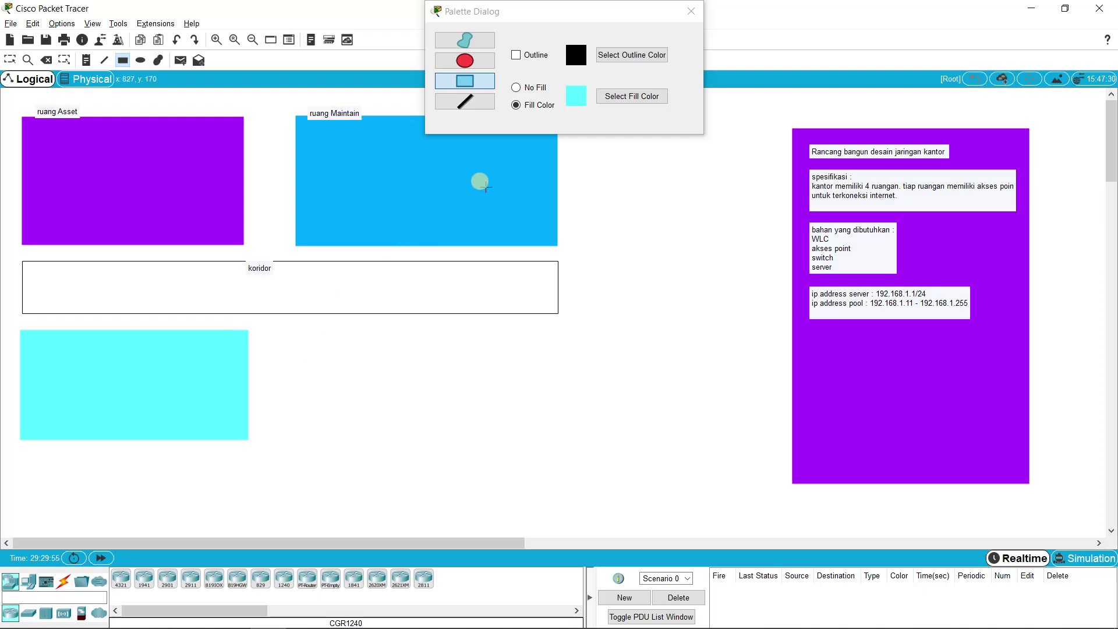
- Choose a magenta fill and draw a fourth room rectangle below the right half of the corridor
left_click(612, 95)
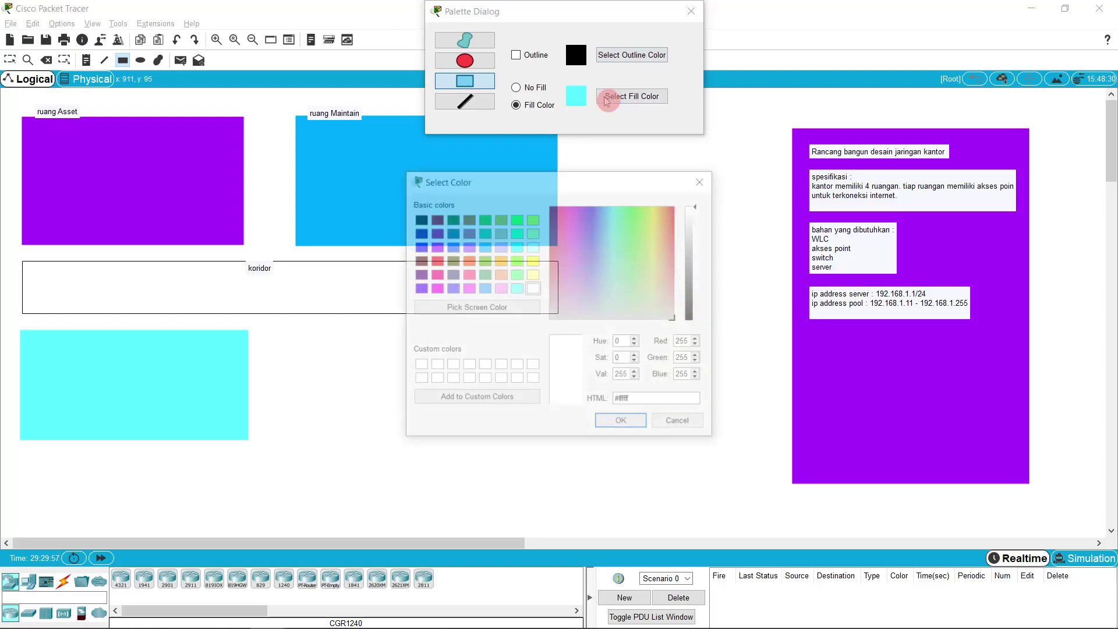
left_click(469, 289)
left_click(623, 424)
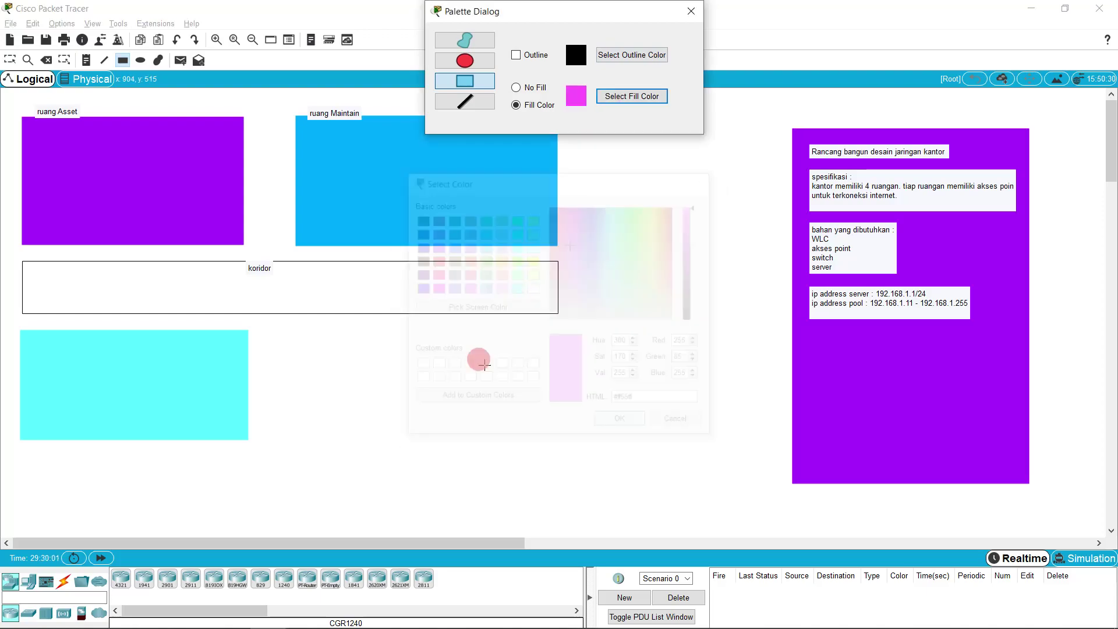
left_click_drag(298, 331, 559, 446)
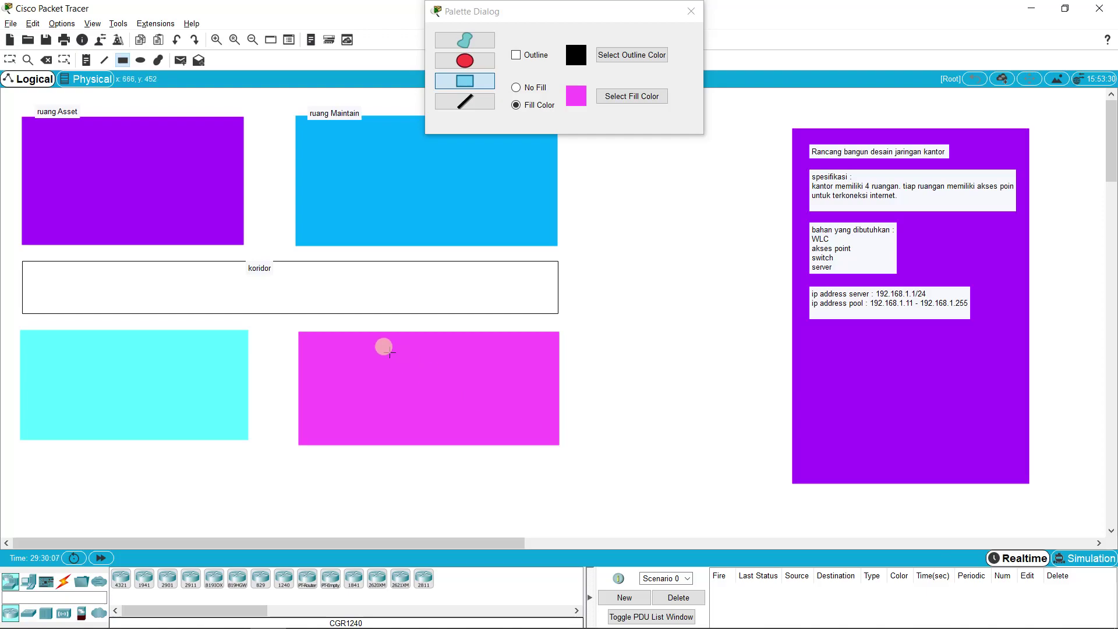
- Label the cyan rectangle "ruang meeting" along its upper edge
left_click(87, 60)
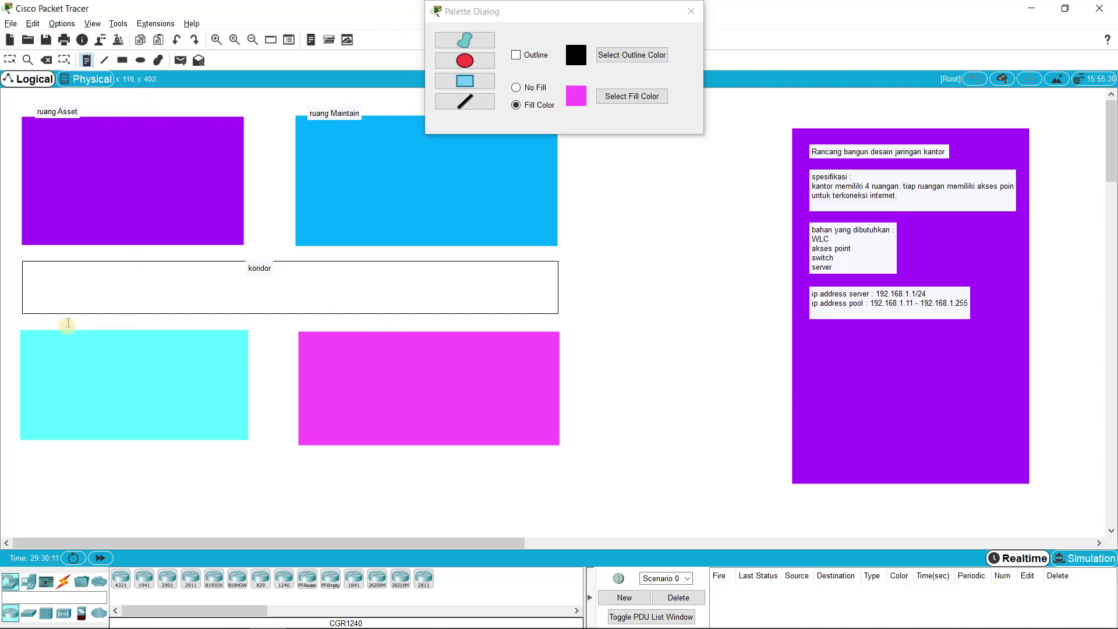
left_click(47, 327)
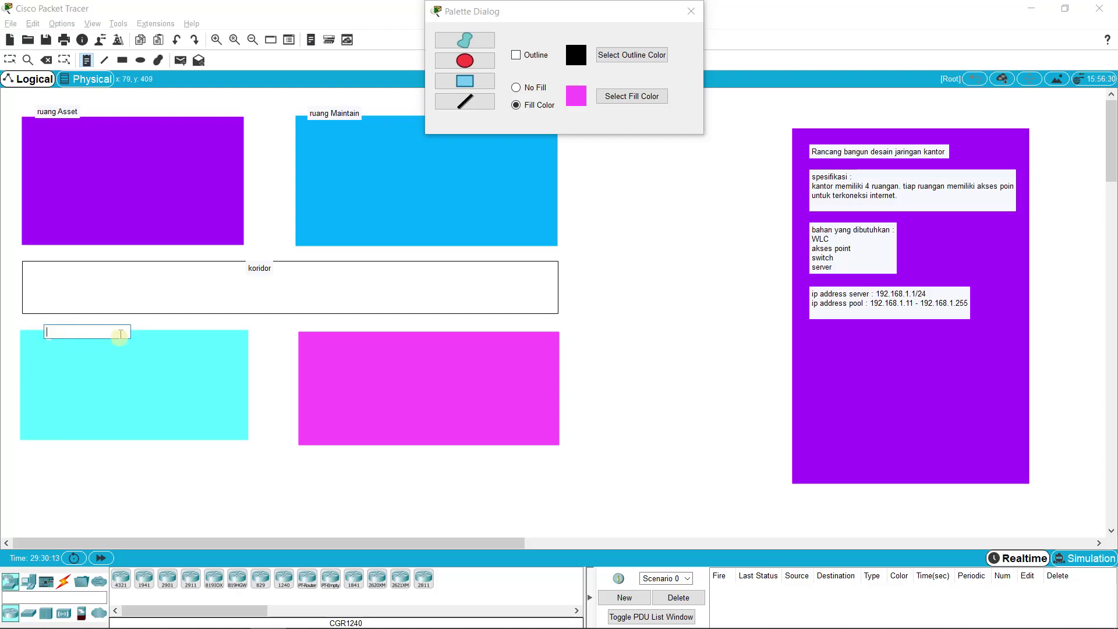
type("ruang meeting")
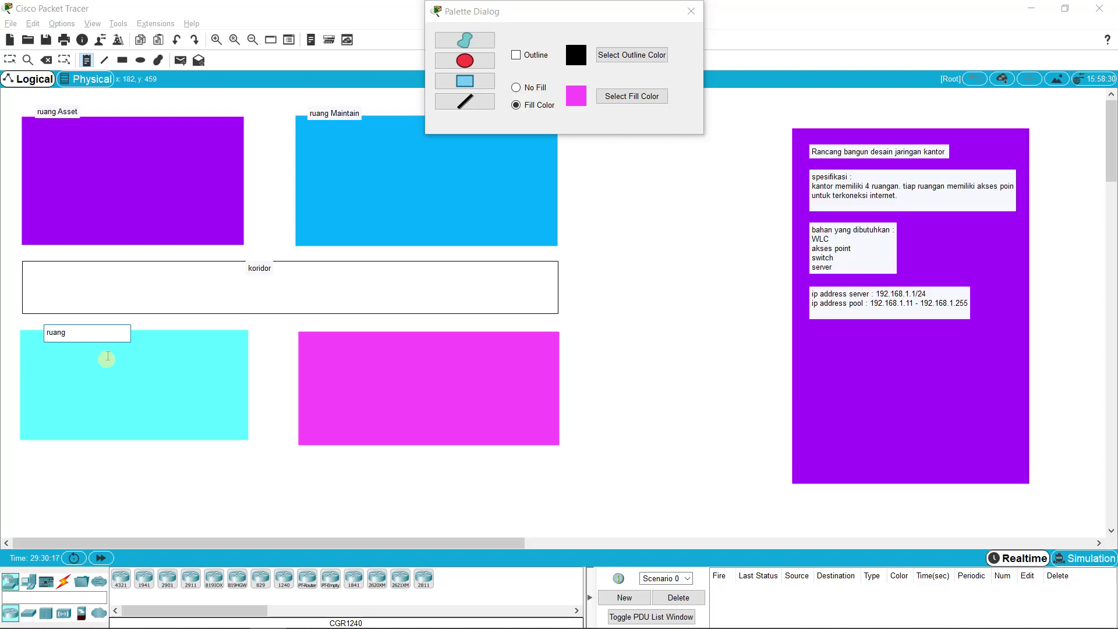
left_click(330, 328)
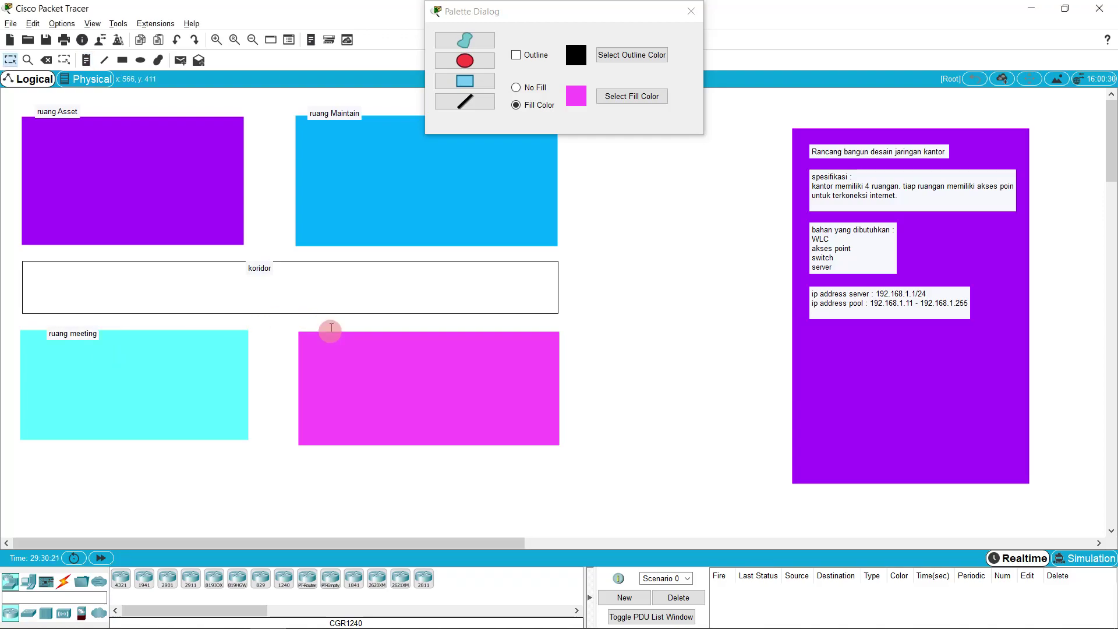
- Label the magenta rectangle "ruang Sales" along its upper edge
left_click(87, 63)
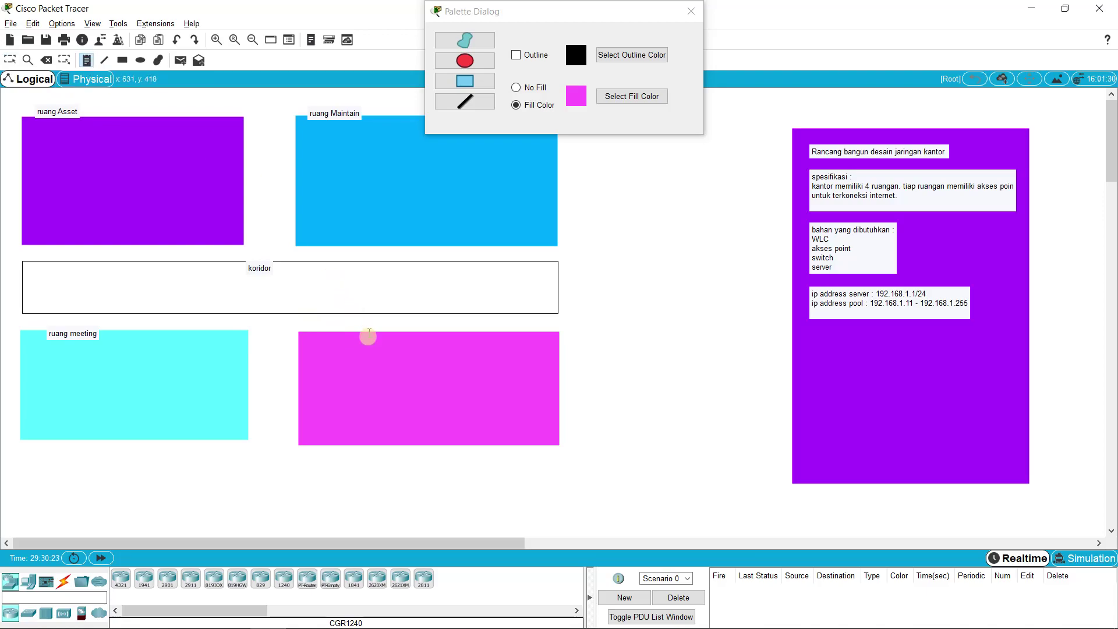
left_click(334, 329)
type("ruang Sales")
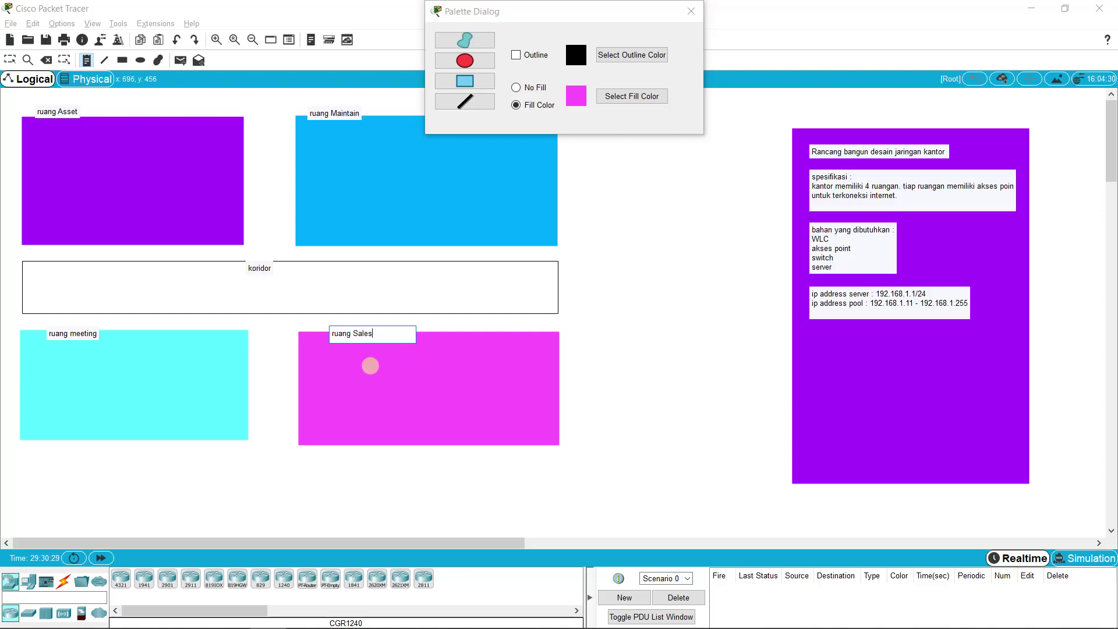
left_click(266, 395)
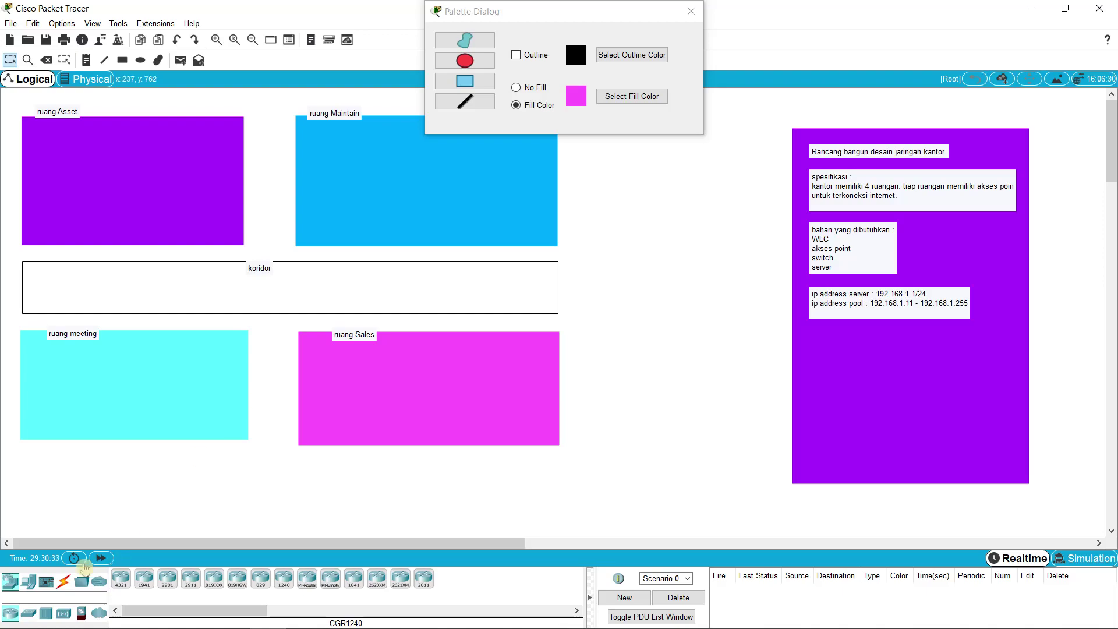
- Place a Server-PT in the upper-left corner of ruang Asset and shift it slightly inward
left_click(29, 583)
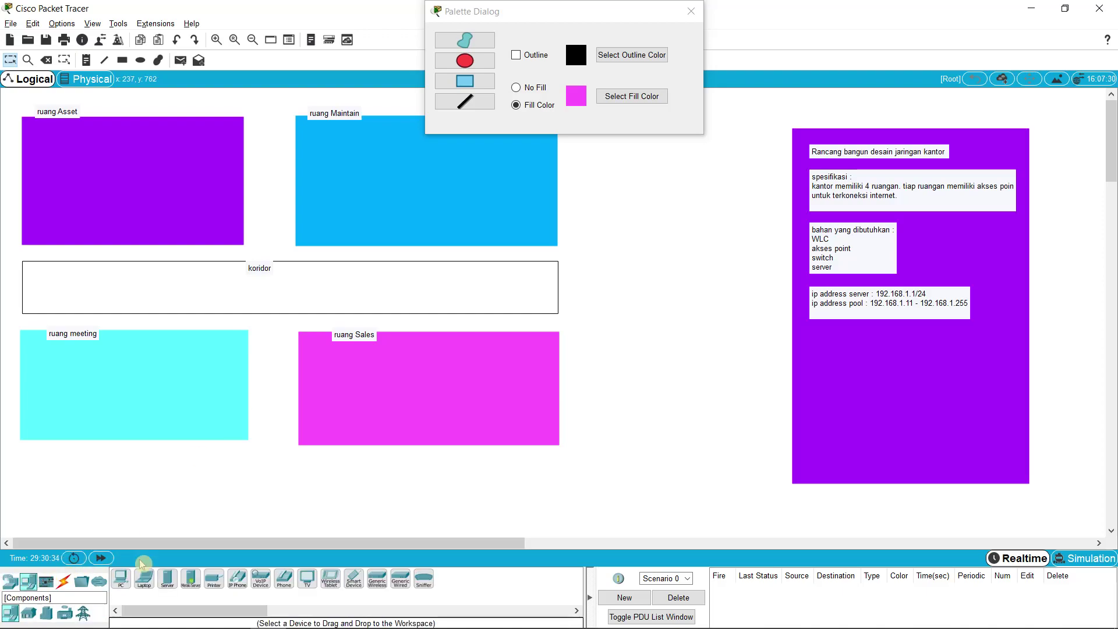
left_click(167, 583)
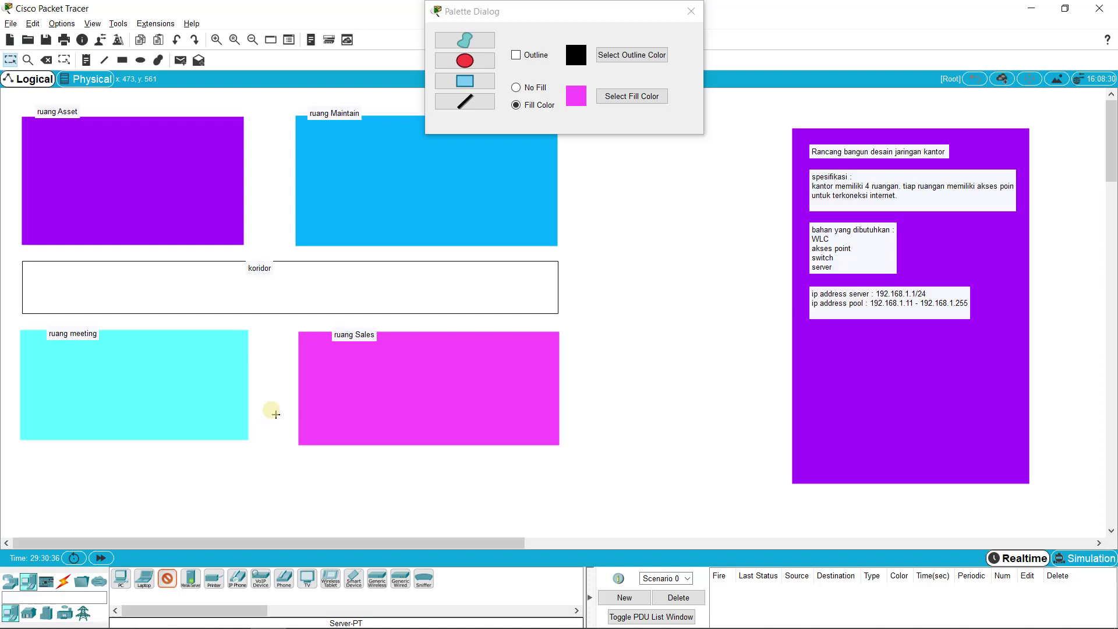
left_click(37, 135)
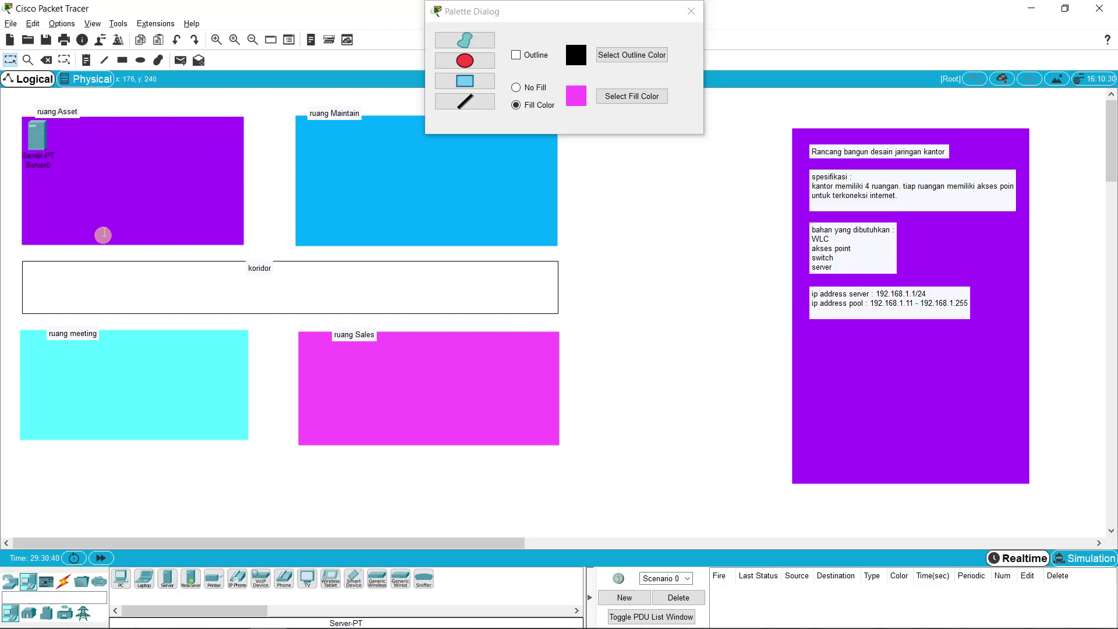
left_click_drag(37, 155, 43, 161)
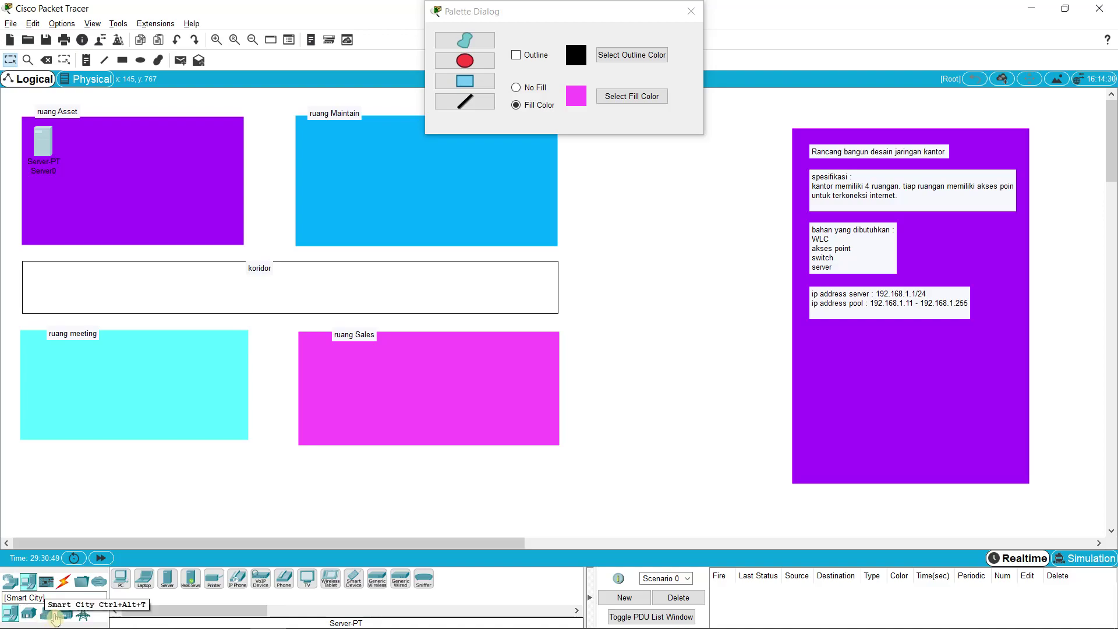
- Place a 2960-24TT switch below the server in the lower-left corner of ruang Asset
left_click(8, 581)
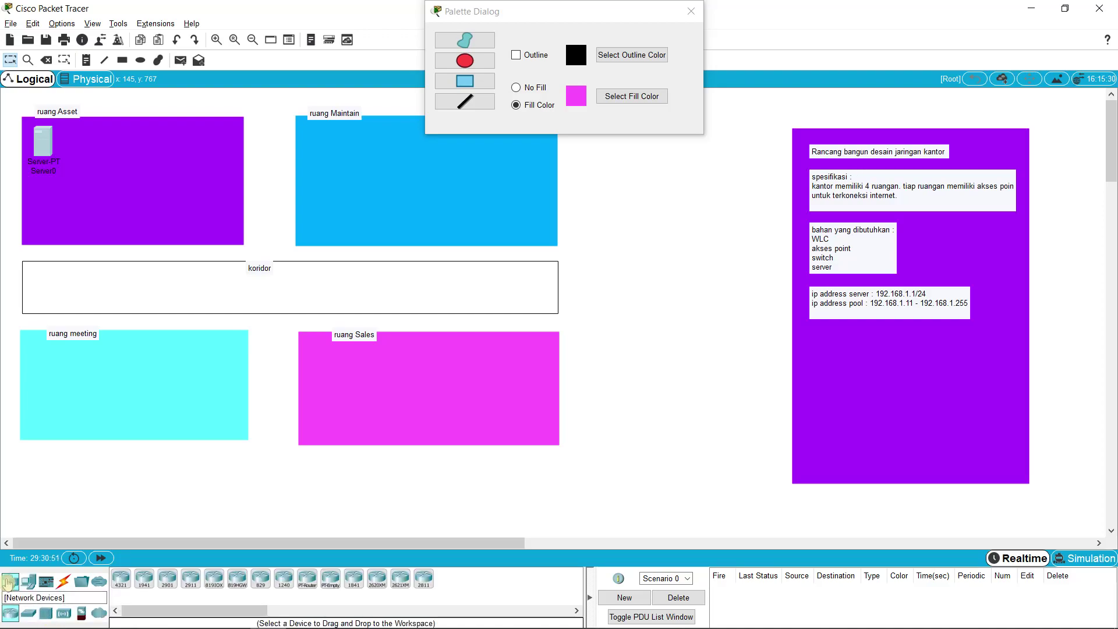
left_click(29, 613)
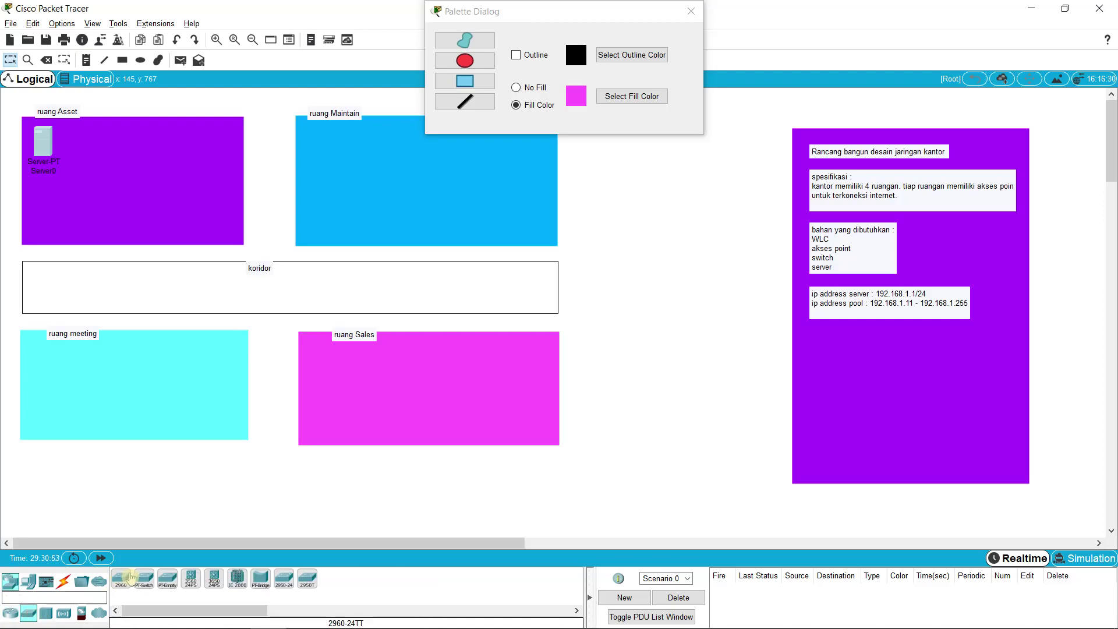
left_click(121, 578)
left_click(41, 216)
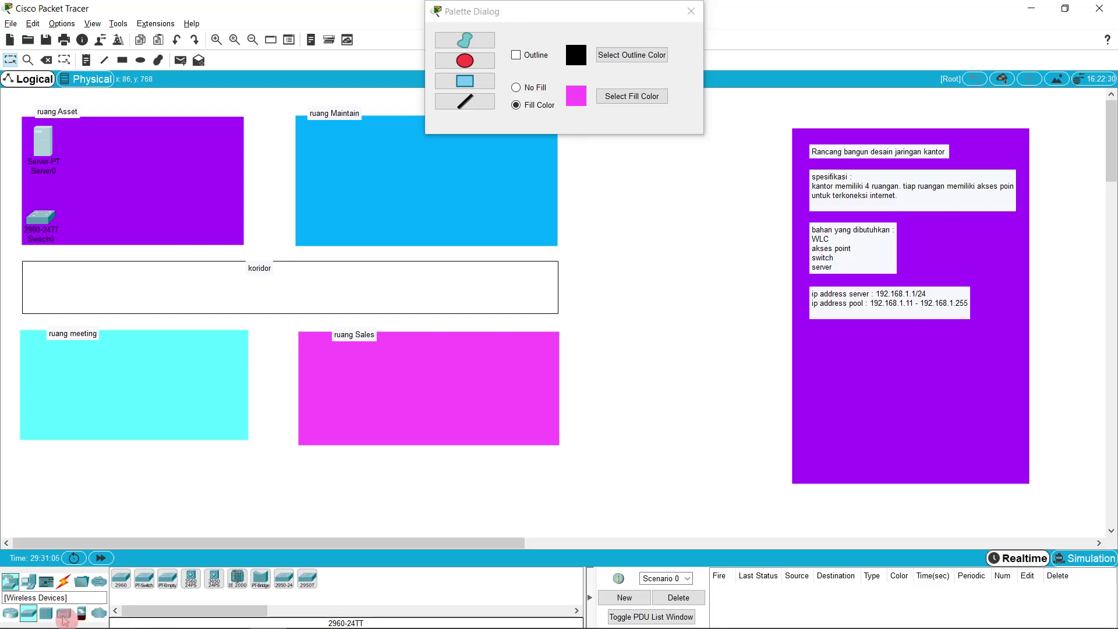
- Place LAP-PT access points in the lower-right corner of ruang Asset and the lower-left corner of ruang Maintain
left_click(64, 615)
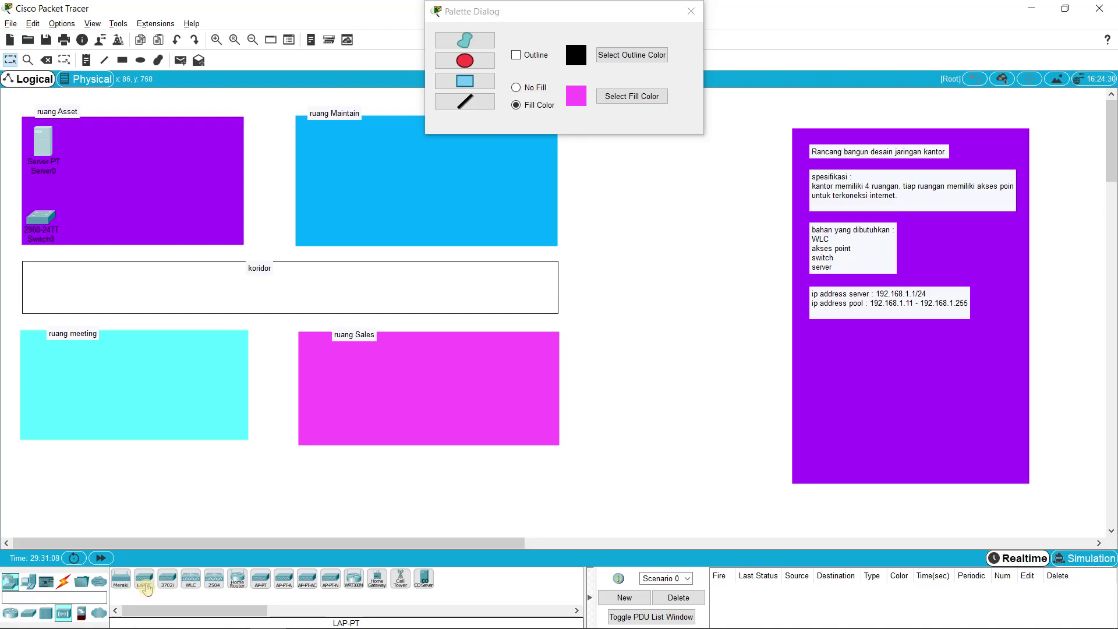
left_click(145, 585)
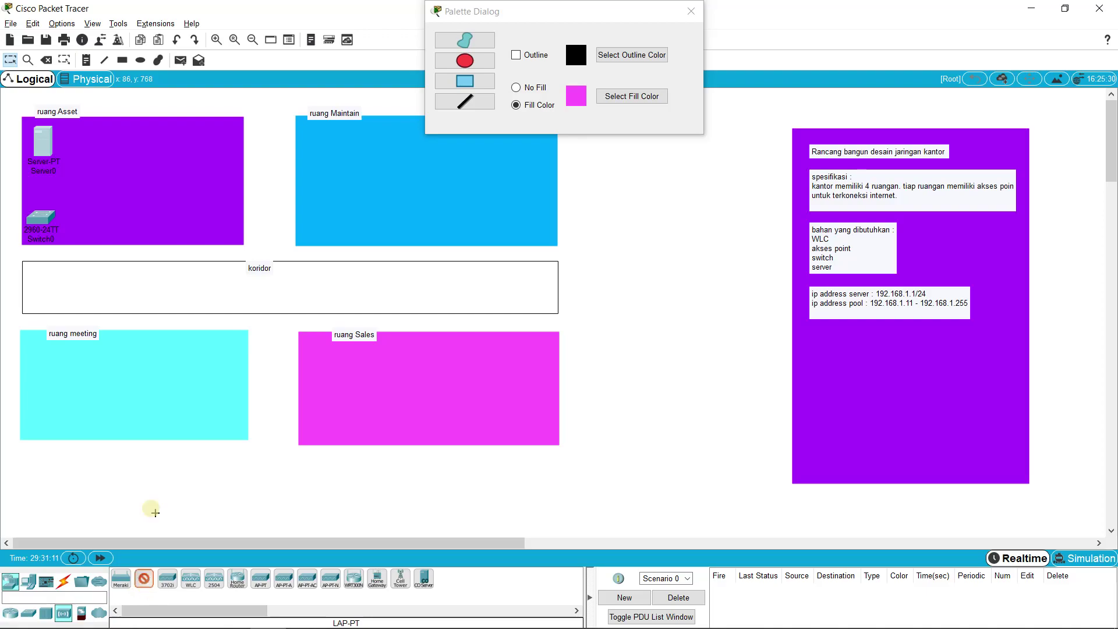
left_click(218, 223)
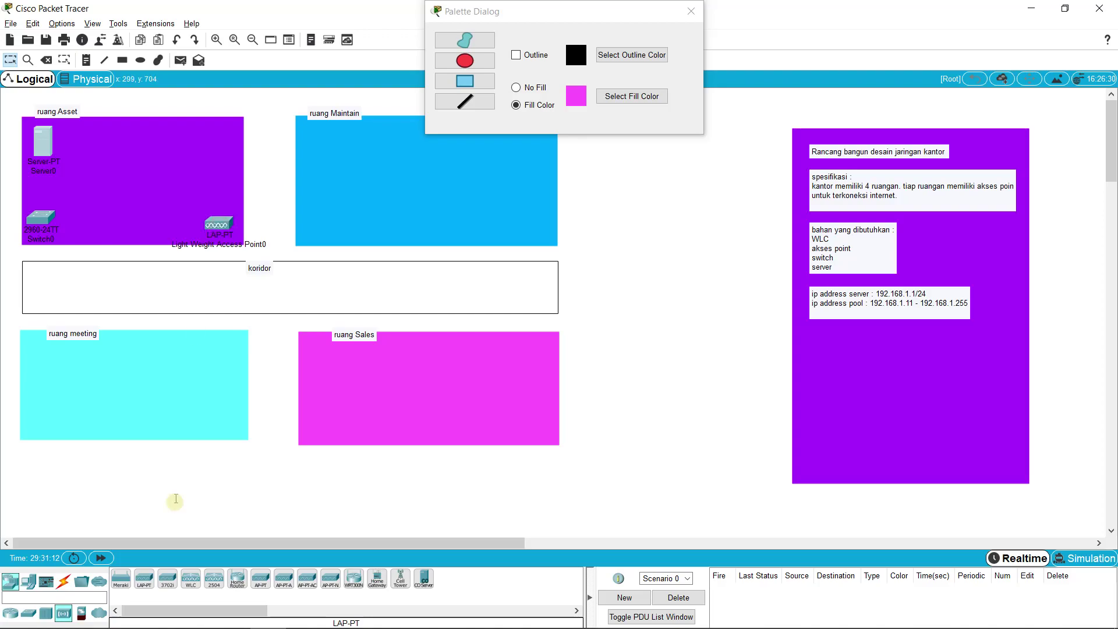
left_click(141, 587)
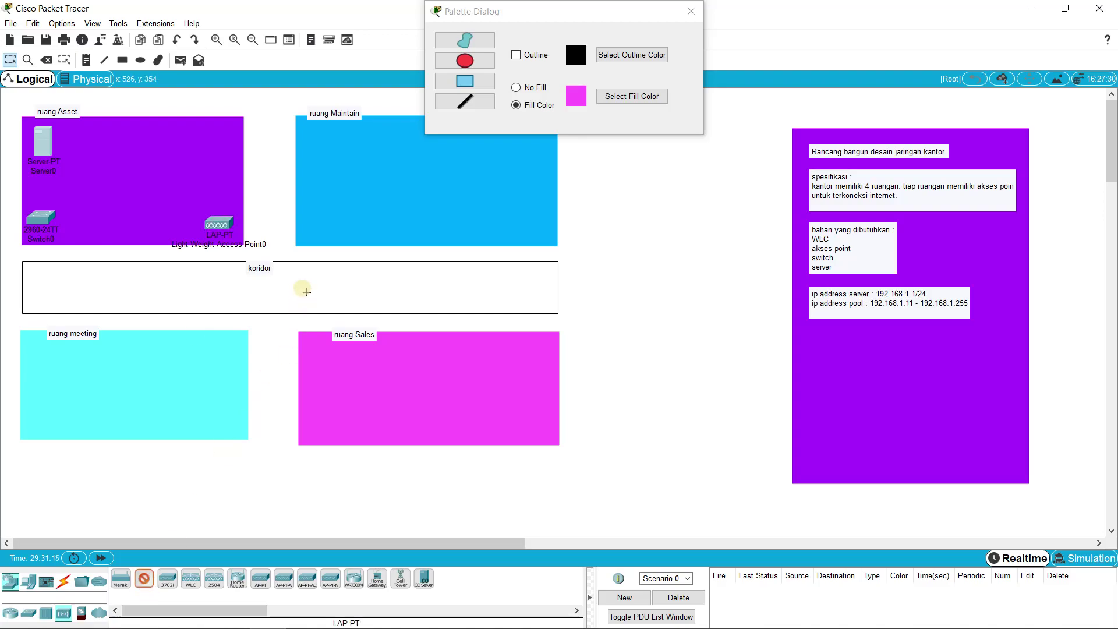
left_click(318, 221)
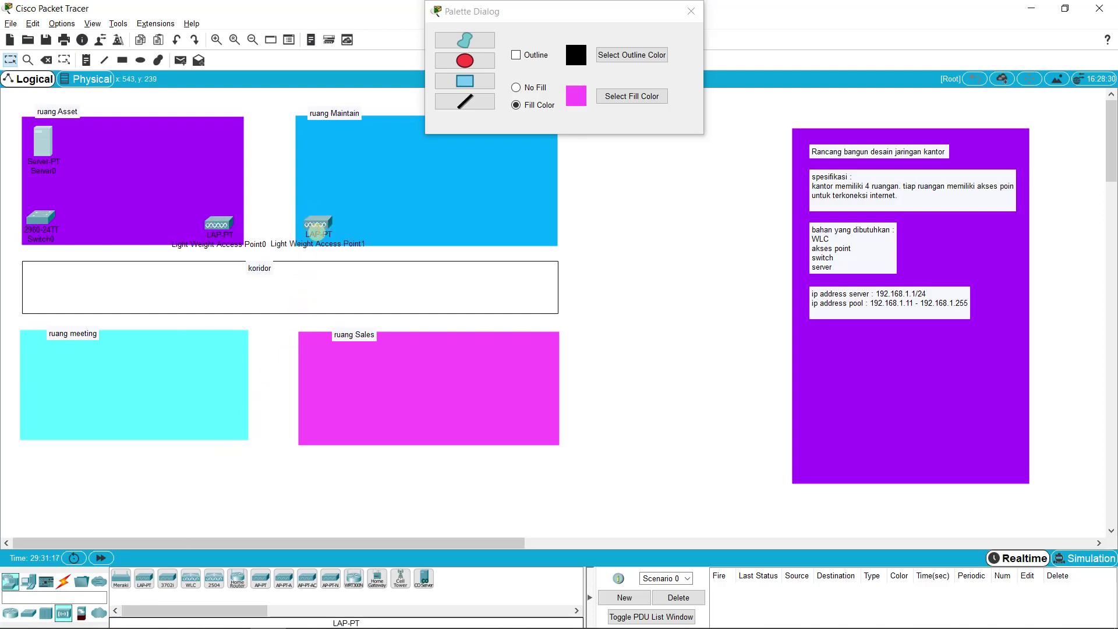
left_click_drag(316, 224, 317, 222)
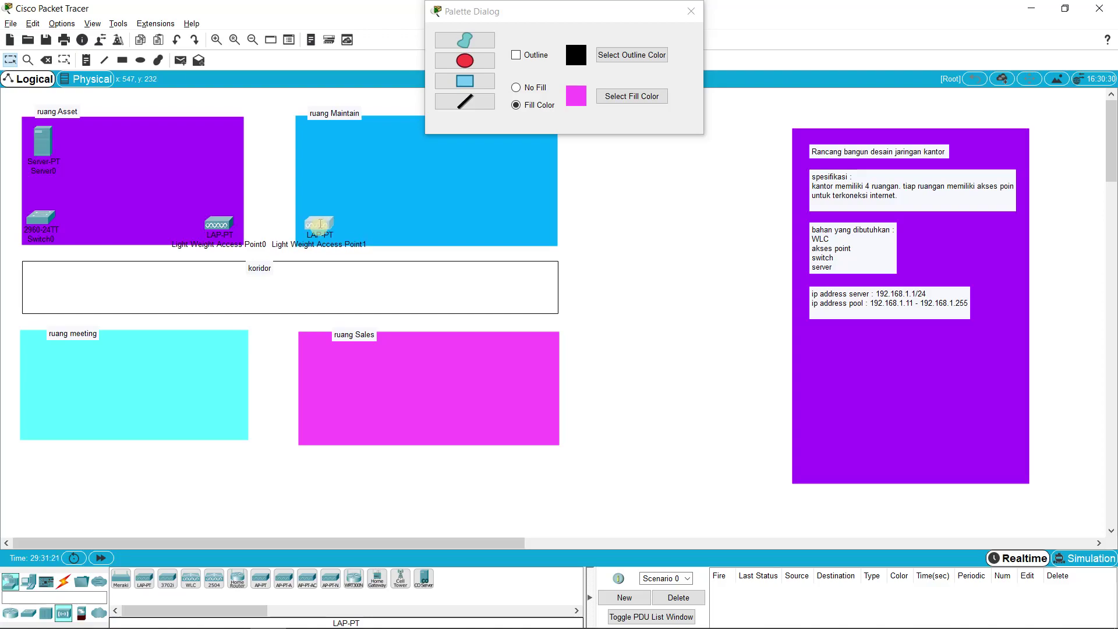
- Place LAP-PT access points in the lower-right corner of ruang meeting, the lower-left corner of ruang Sales and the middle of the koridor
left_click(144, 578)
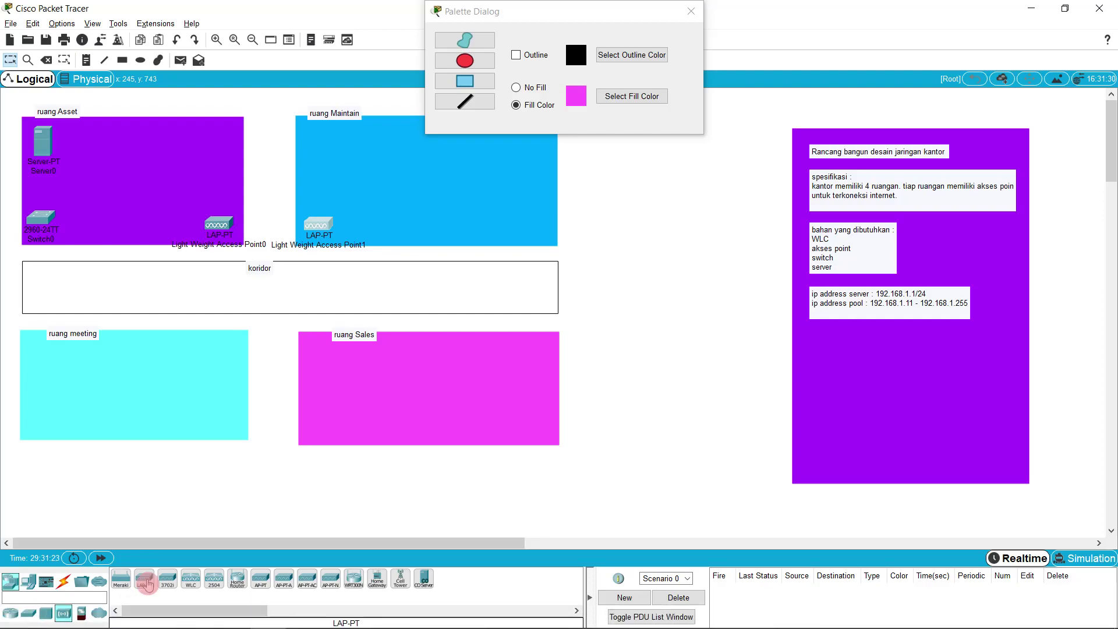
left_click(222, 423)
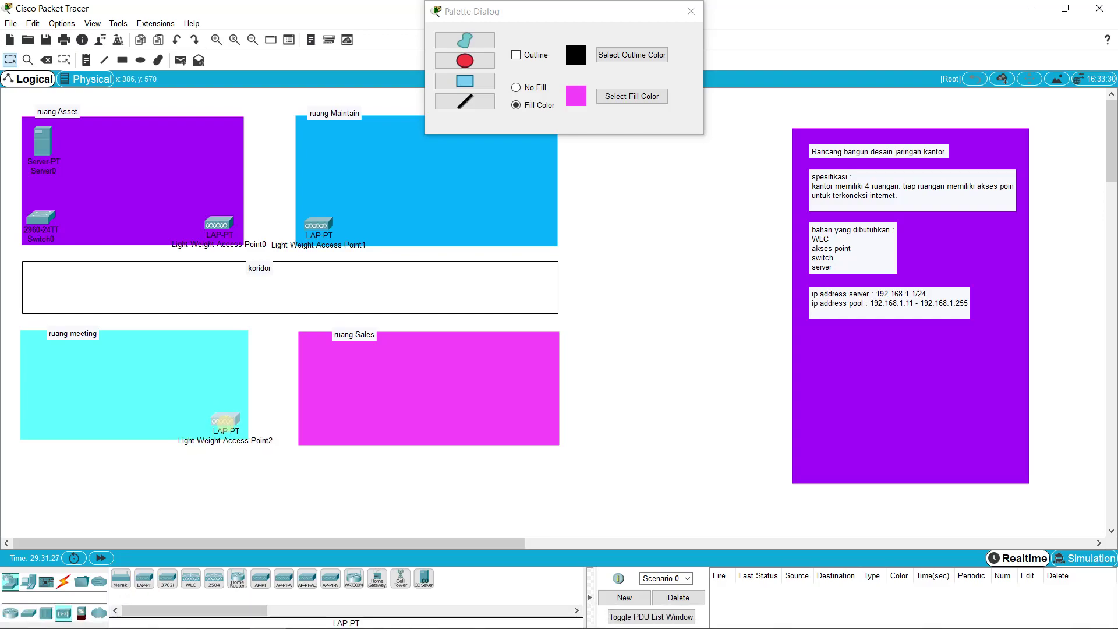
left_click_drag(226, 420, 225, 424)
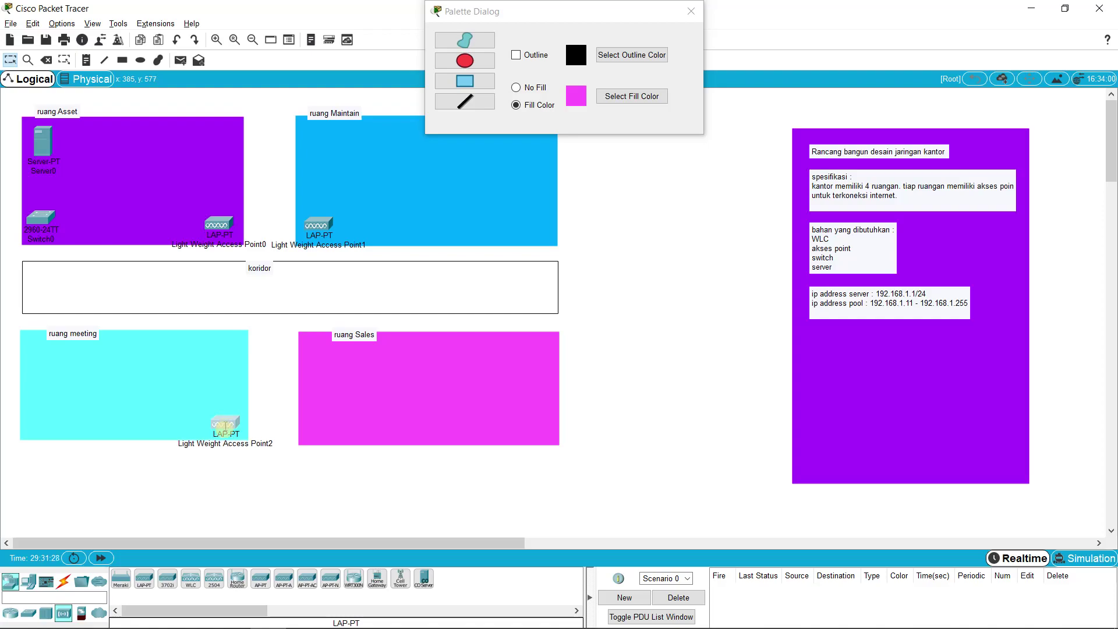
left_click(144, 579)
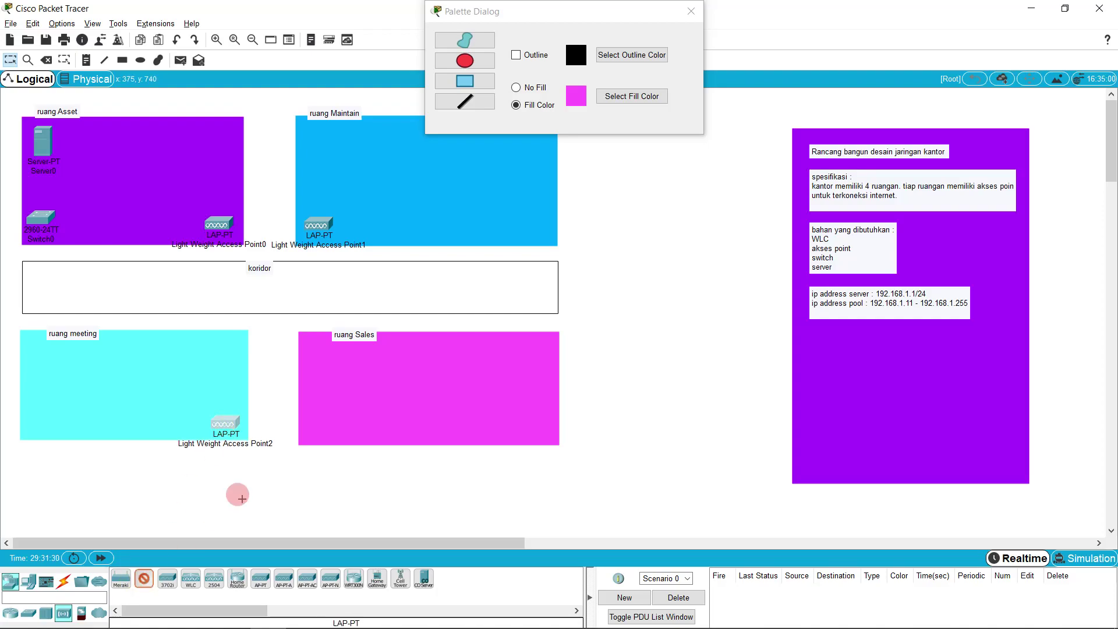
left_click(321, 430)
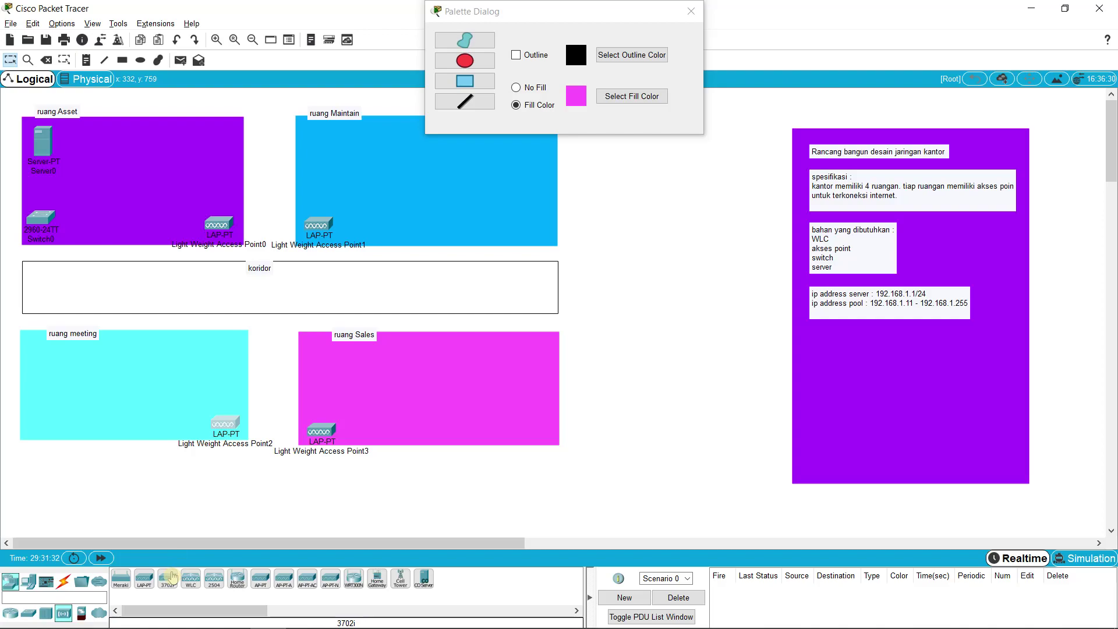
left_click(145, 580)
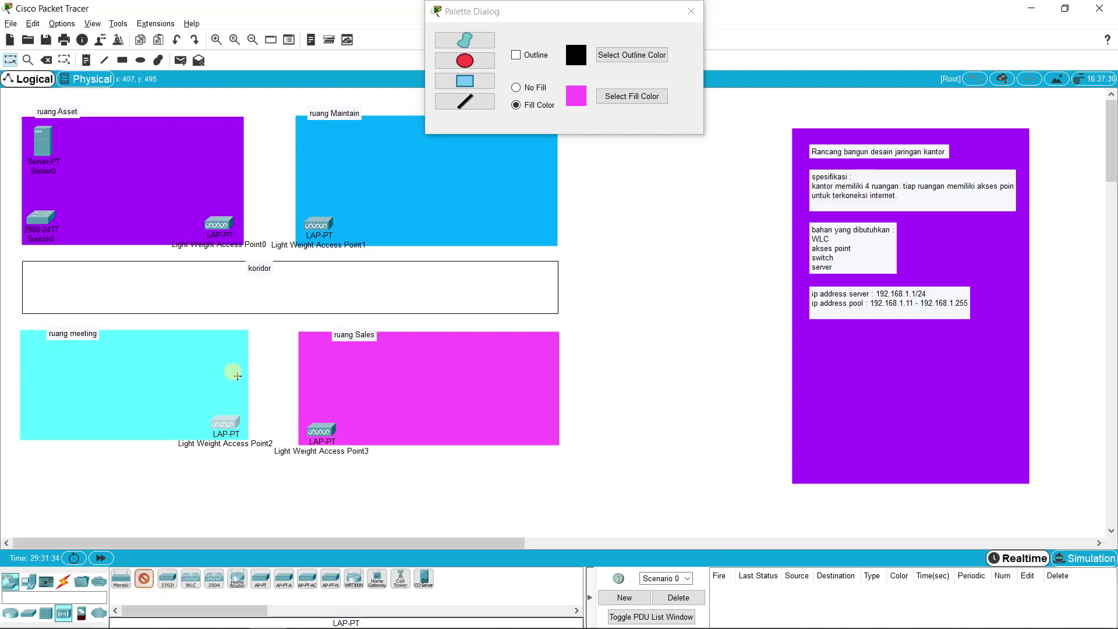
left_click(270, 289)
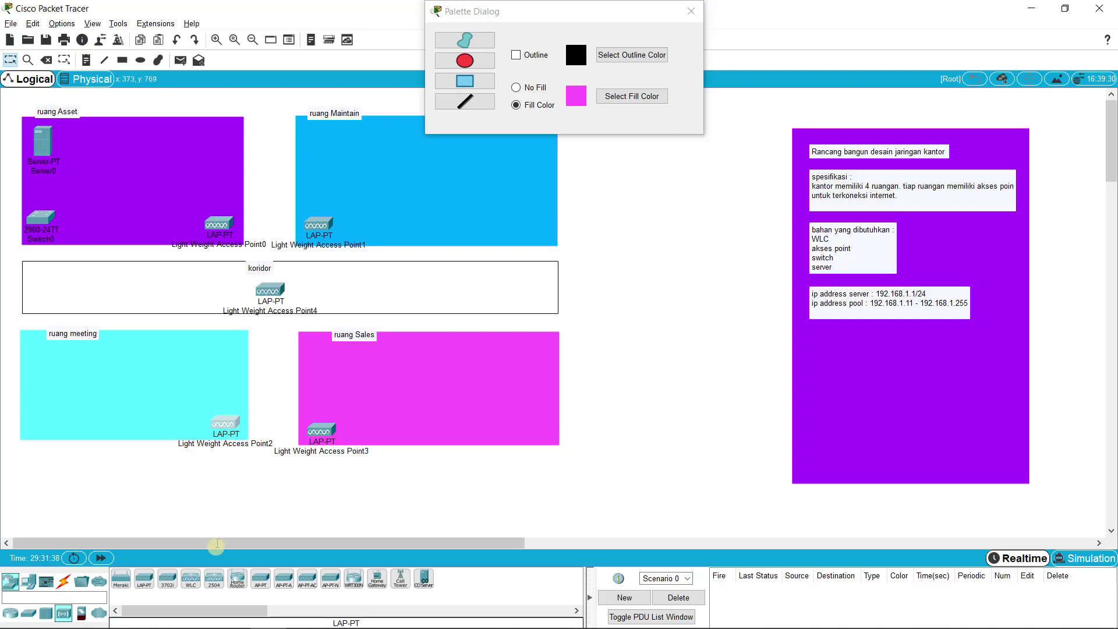
- Place a WLC-PT wireless LAN controller in the upper-right corner of ruang Asset
left_click(190, 580)
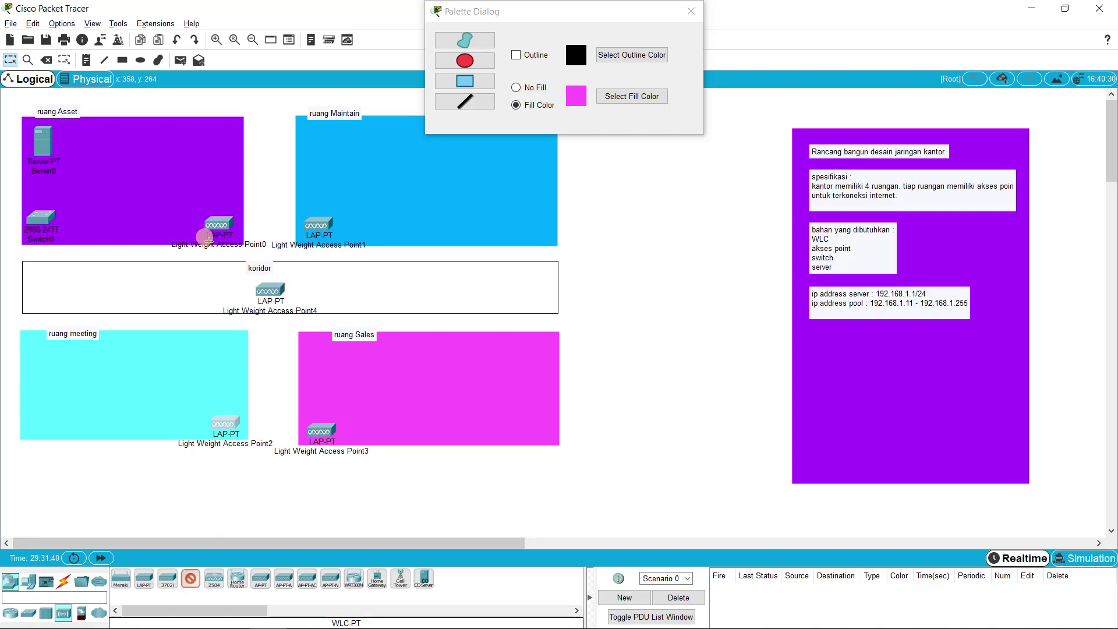
left_click(215, 136)
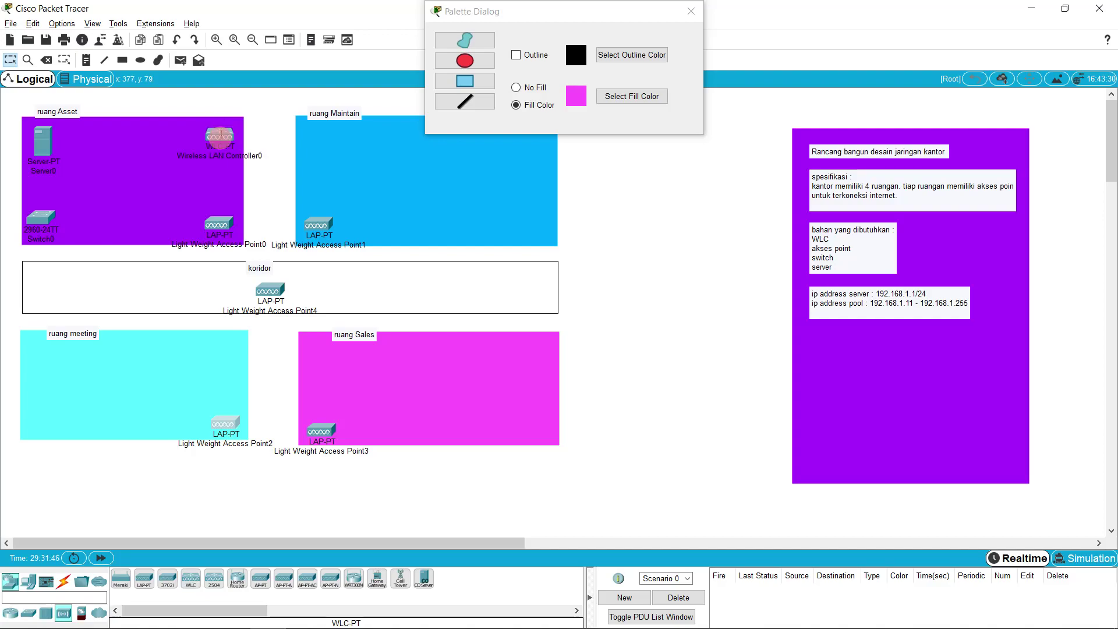
left_click_drag(213, 139, 216, 139)
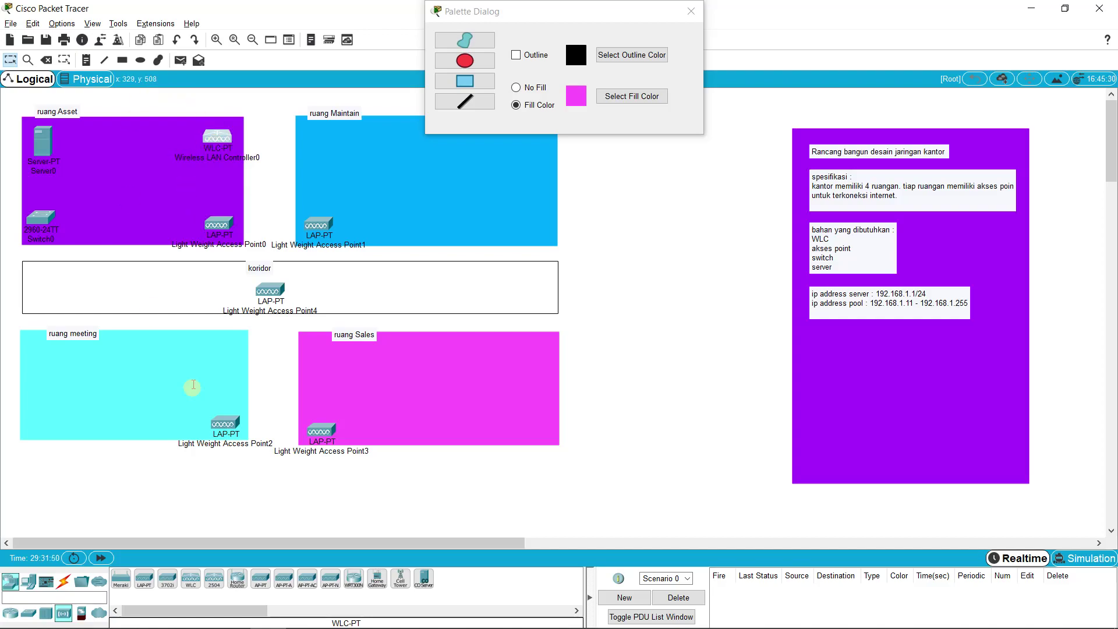
- Connect the server to the switch with an automatically chosen cable
left_click(63, 578)
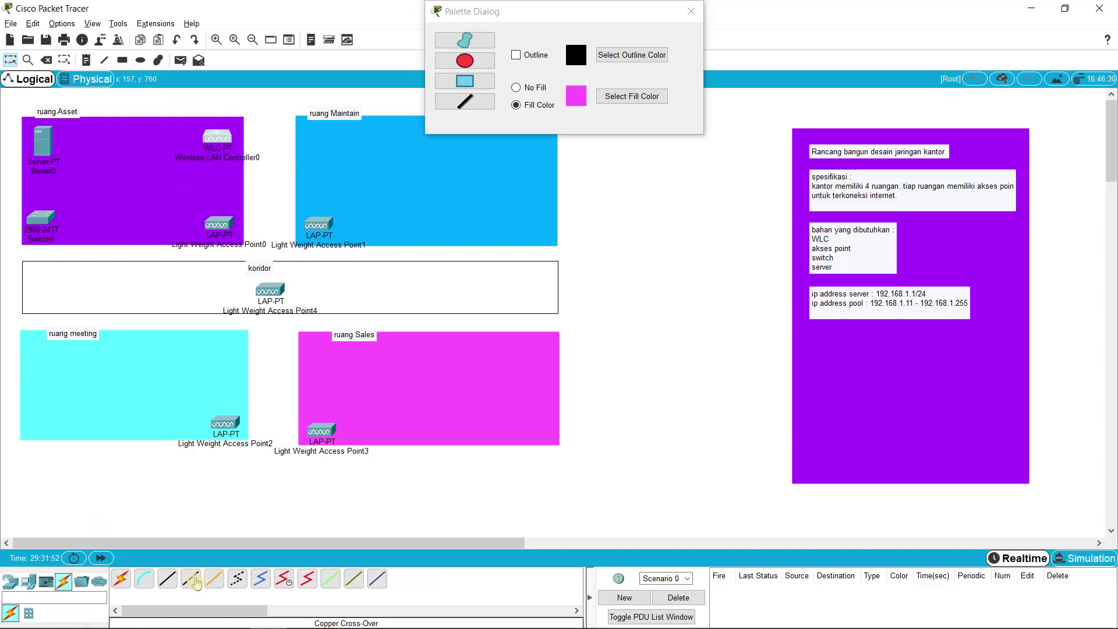
left_click(123, 581)
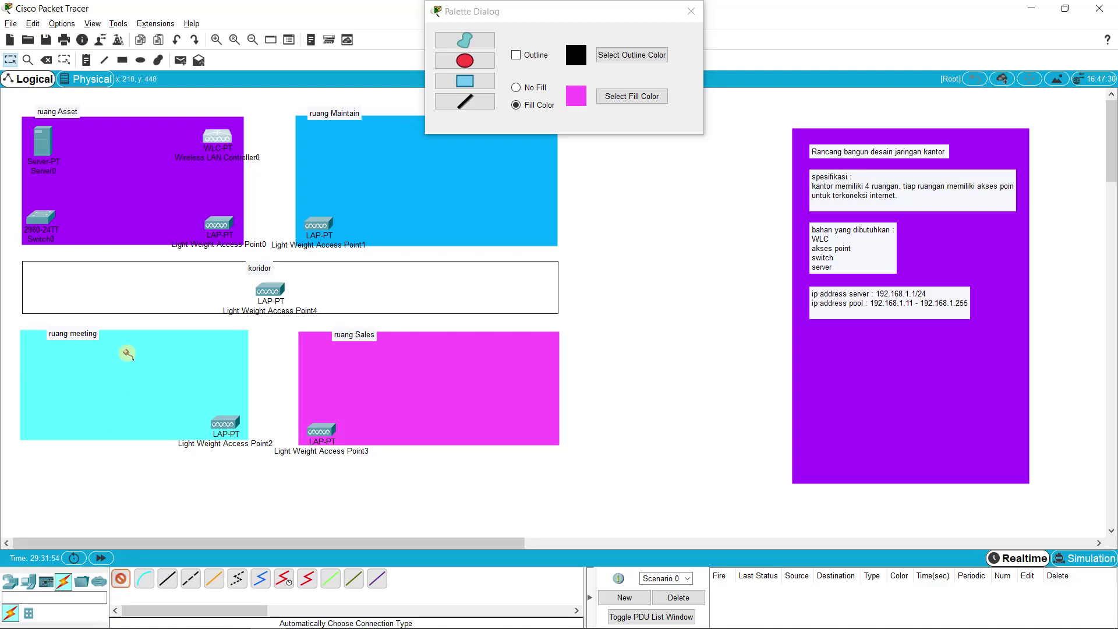
left_click(42, 153)
left_click(41, 222)
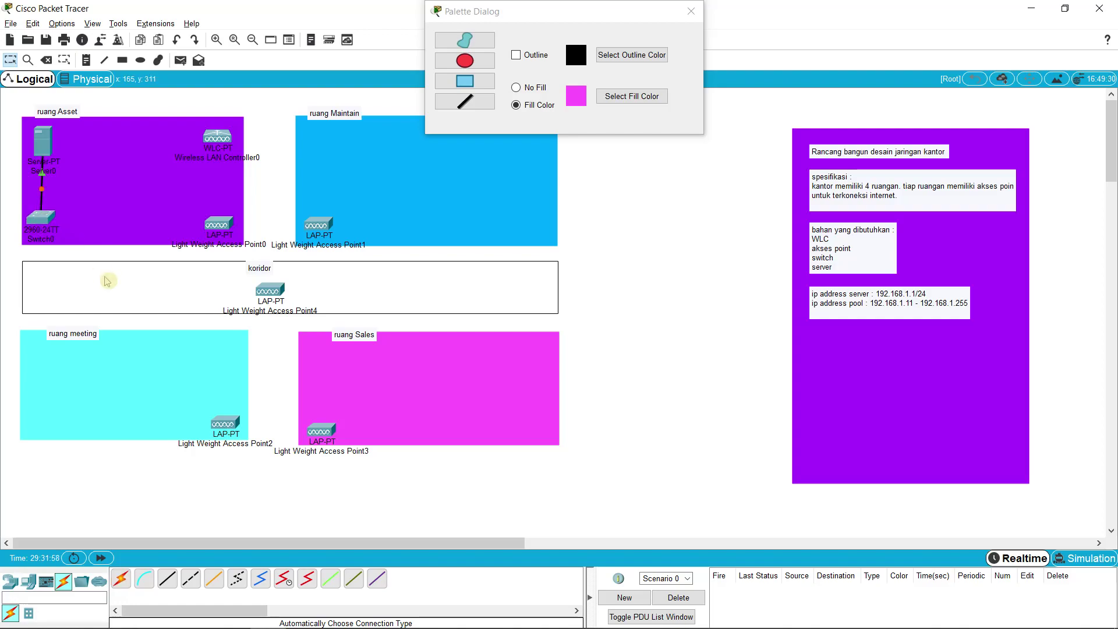
- Connect the switch to the wireless LAN controller with an automatically chosen cable
left_click(121, 578)
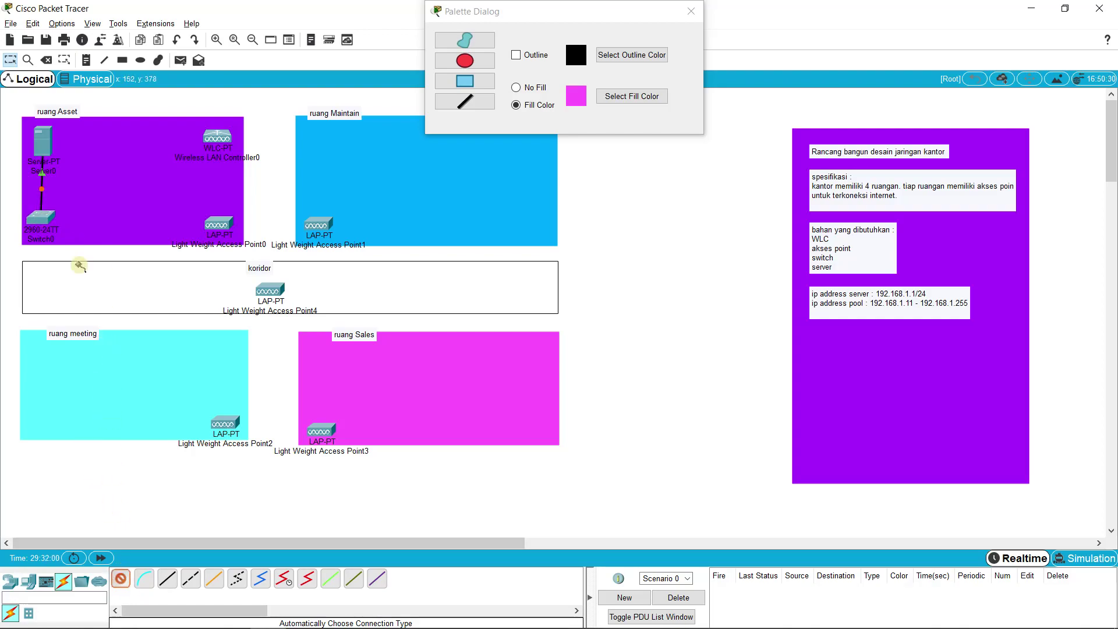
left_click(42, 145)
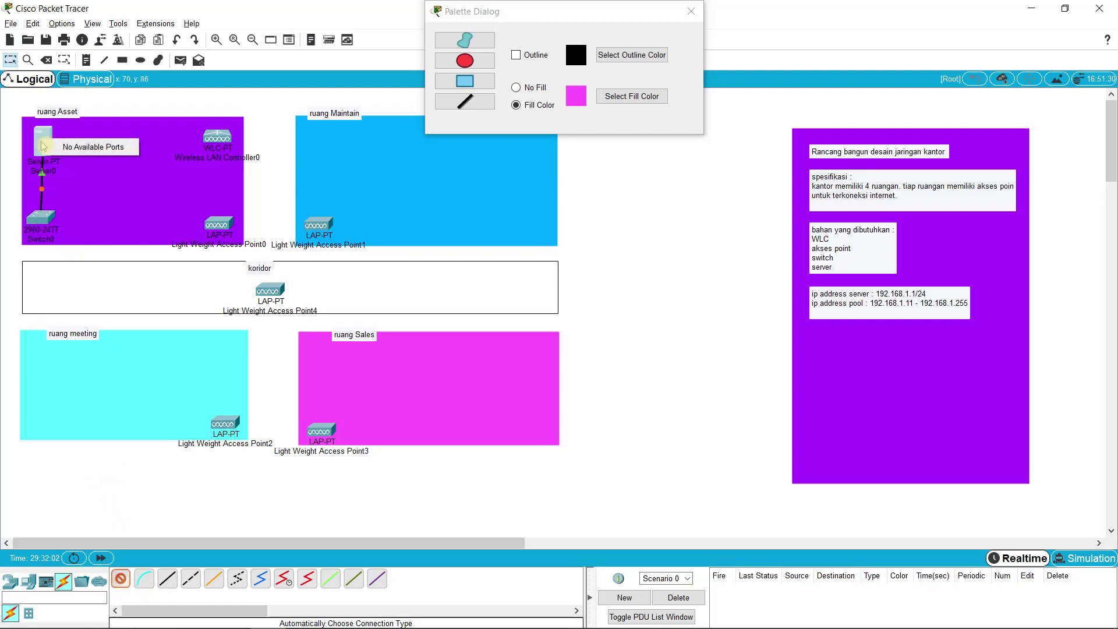
left_click(39, 227)
left_click(217, 145)
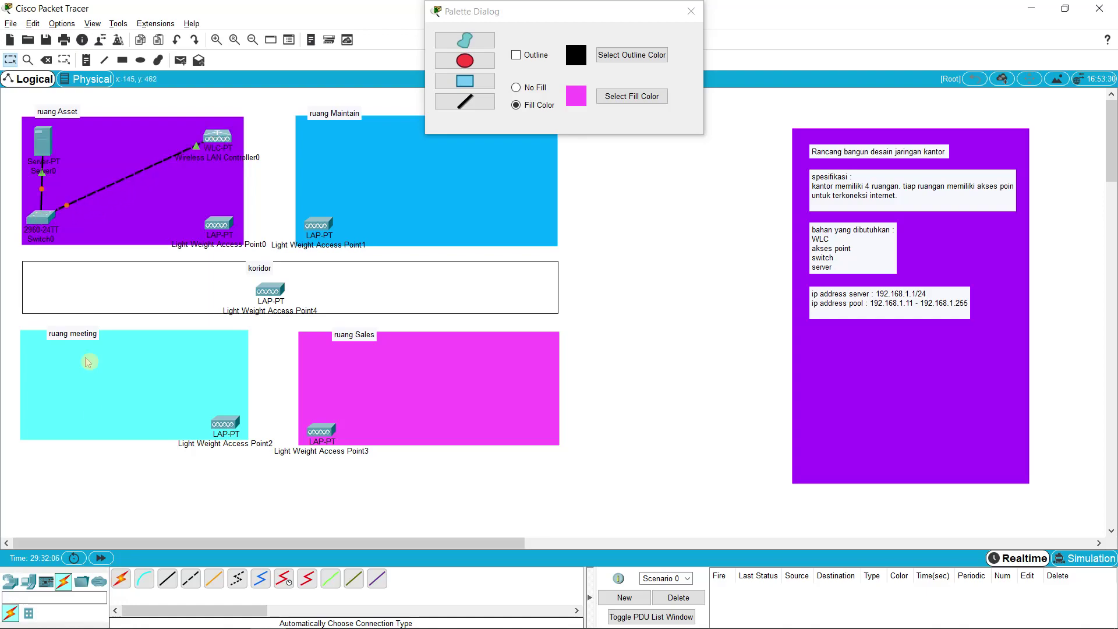
- Connect the switch to the access points in ruang Asset and ruang Maintain with automatically chosen cables
left_click(121, 580)
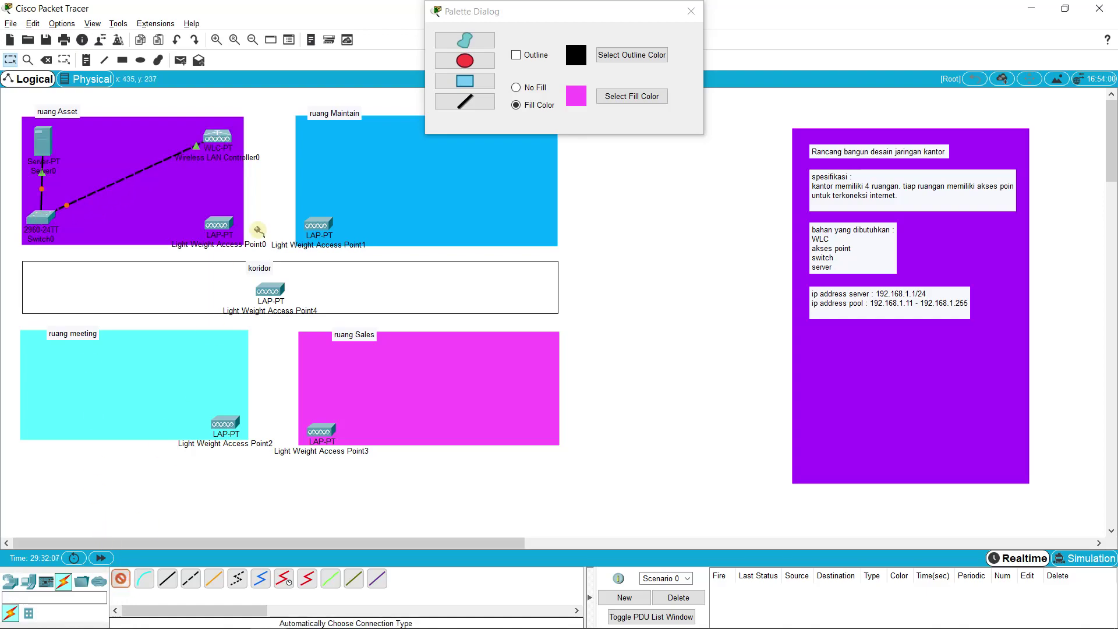
left_click(217, 140)
left_click(43, 233)
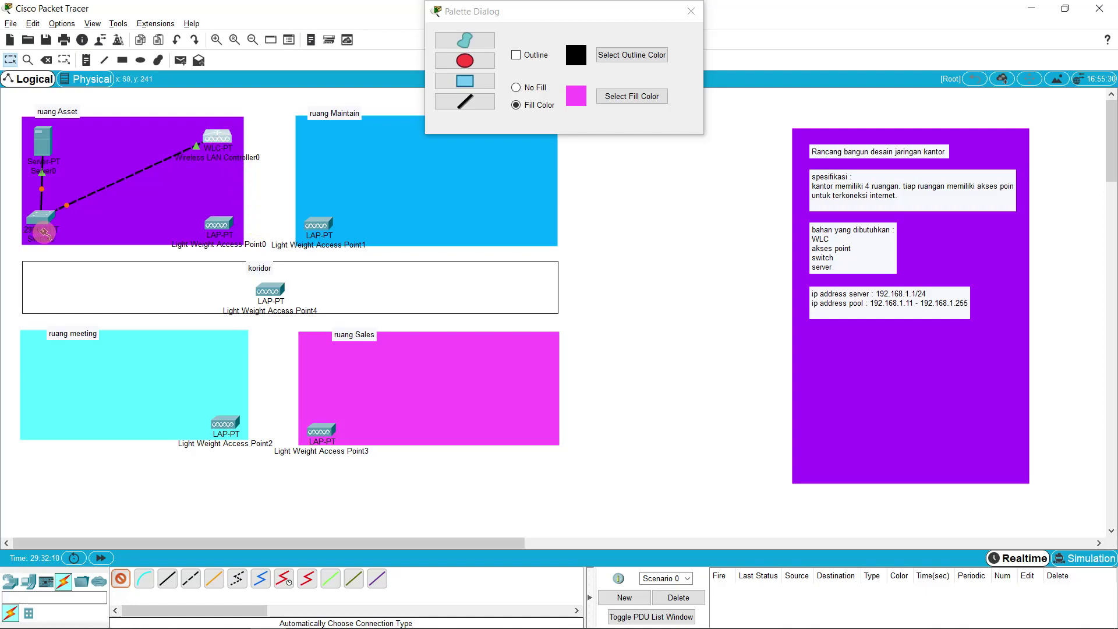
left_click(215, 224)
left_click(121, 579)
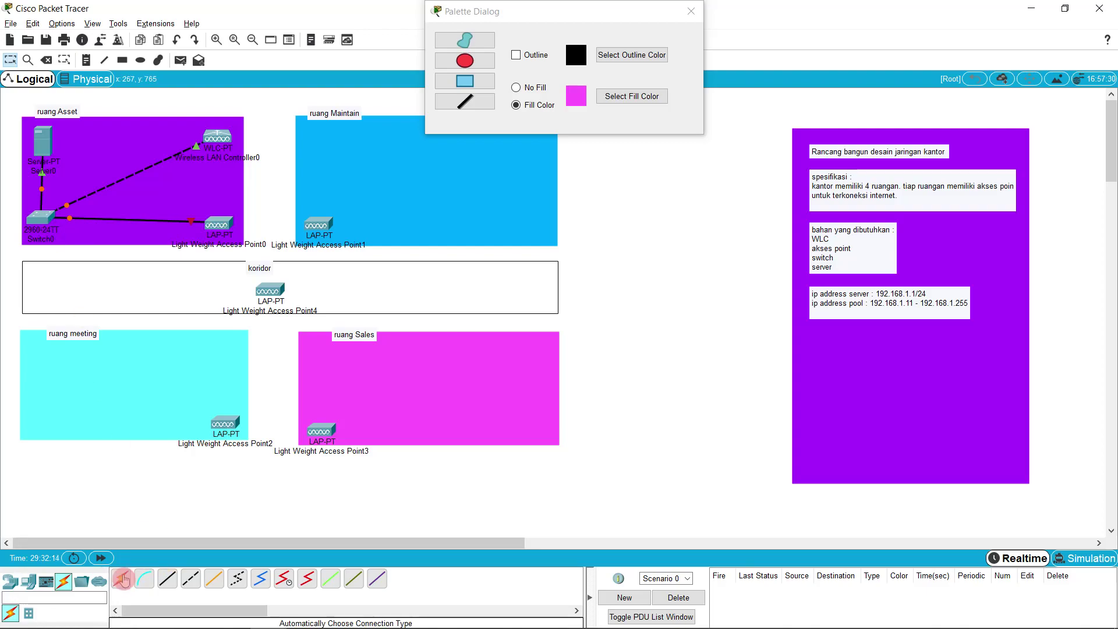
left_click(46, 220)
left_click(319, 224)
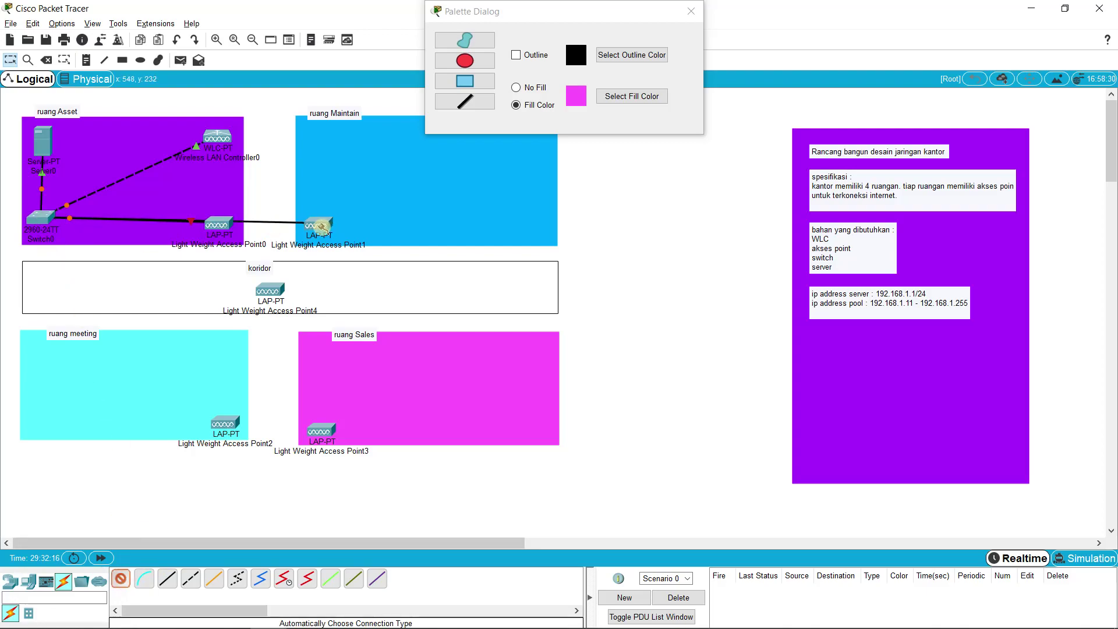
- Connect the switch to the access points in the koridor, ruang meeting and ruang Sales with automatically chosen cables
left_click(121, 579)
left_click(43, 218)
left_click(270, 291)
left_click(121, 579)
left_click(43, 219)
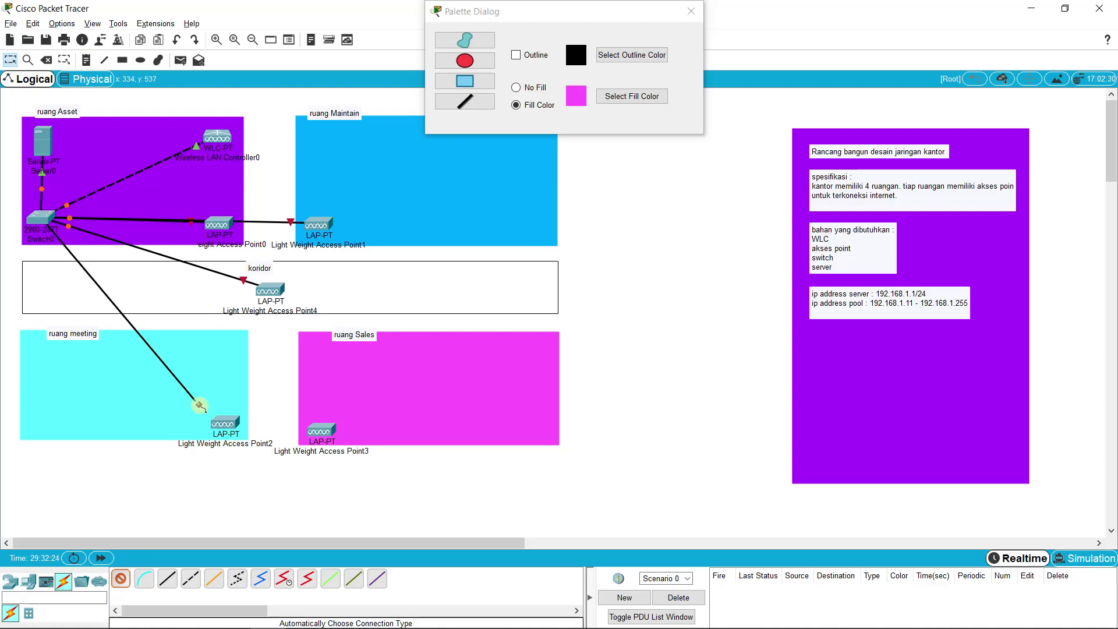
left_click(229, 421)
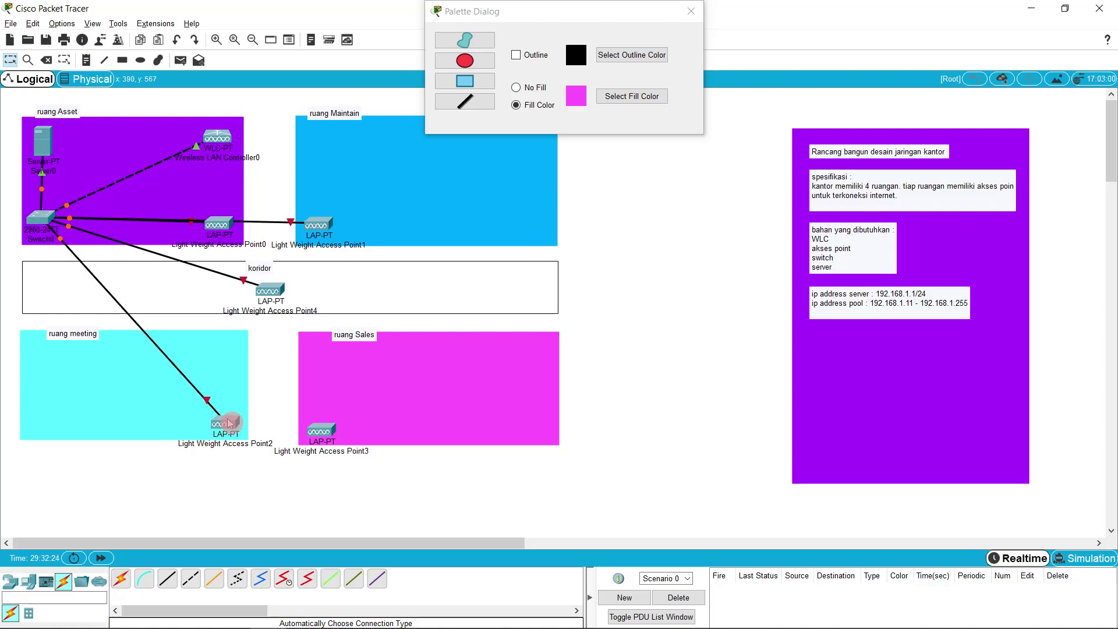
left_click(121, 579)
left_click(49, 220)
left_click(321, 432)
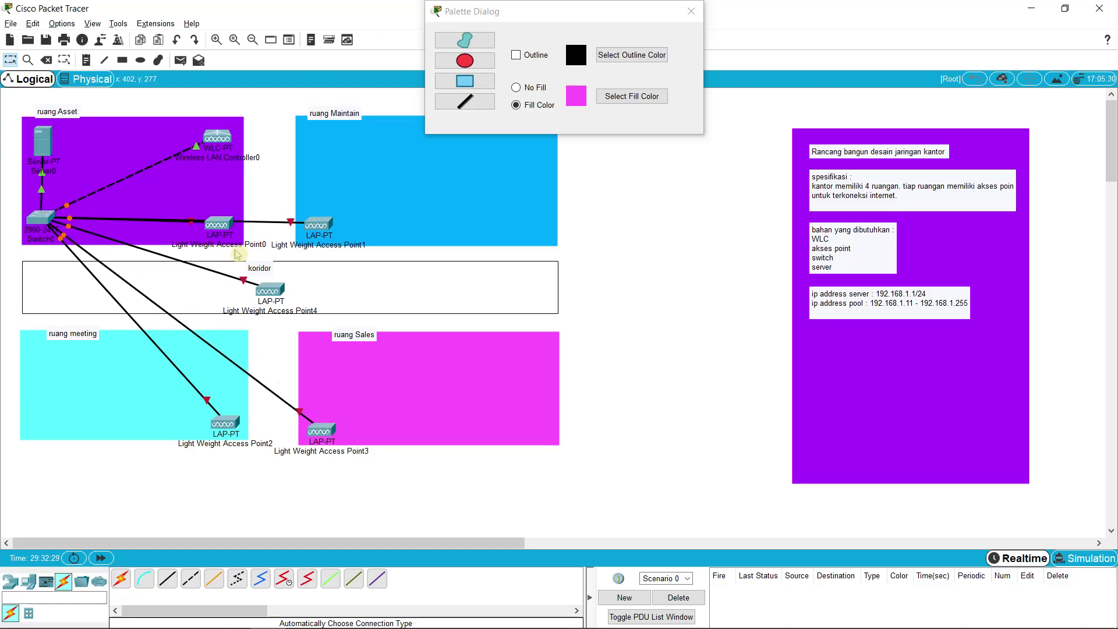
- Plug the power adapter into the access points in ruang Asset and ruang Maintain
left_click(226, 235)
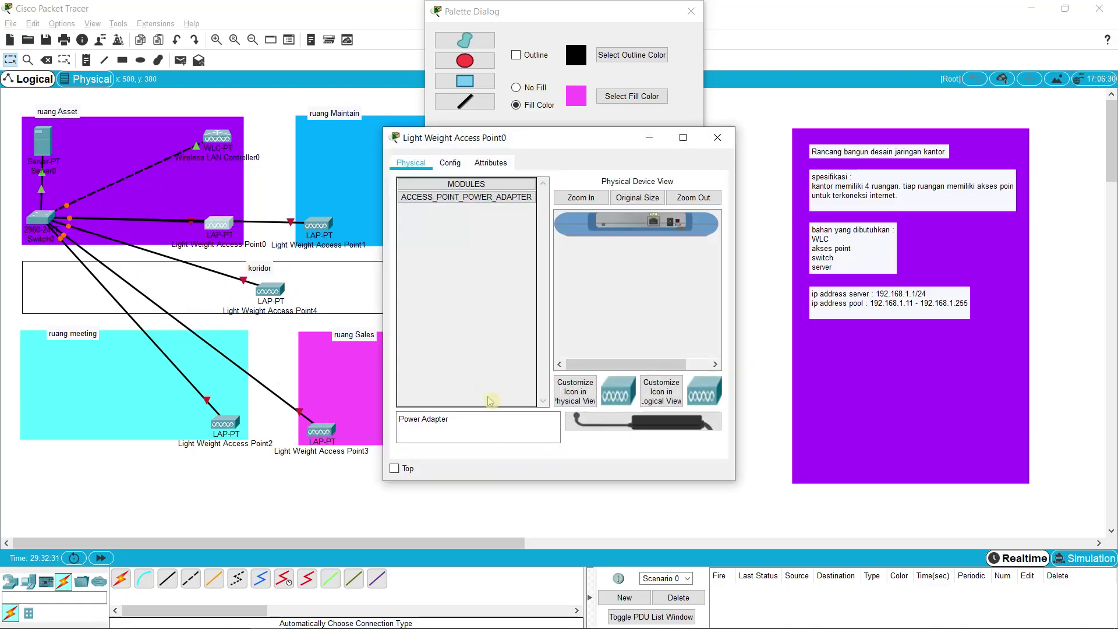
left_click_drag(615, 423, 716, 227)
left_click(717, 138)
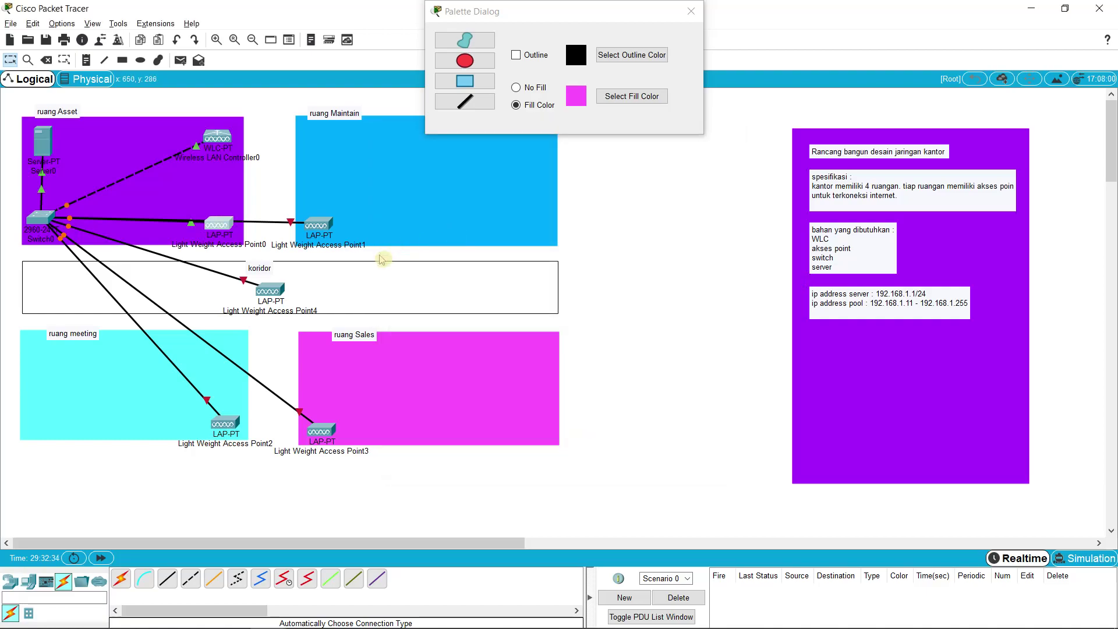
left_click(327, 227)
left_click_drag(582, 424, 670, 222)
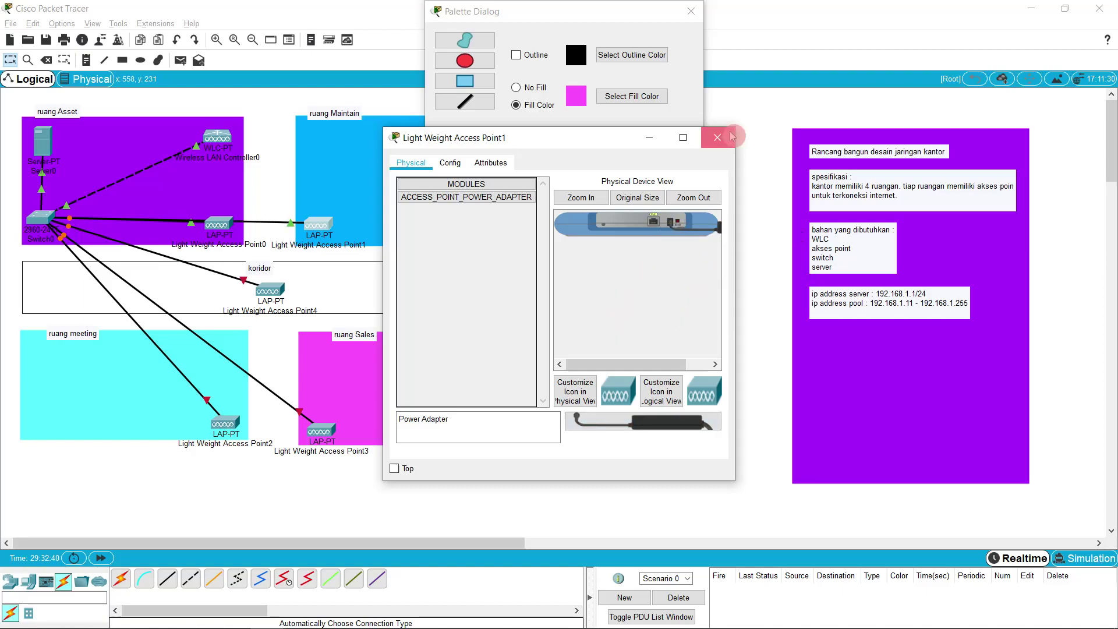
- Plug the power adapter into the access points in the koridor and ruang meeting
left_click(444, 347)
left_click(270, 290)
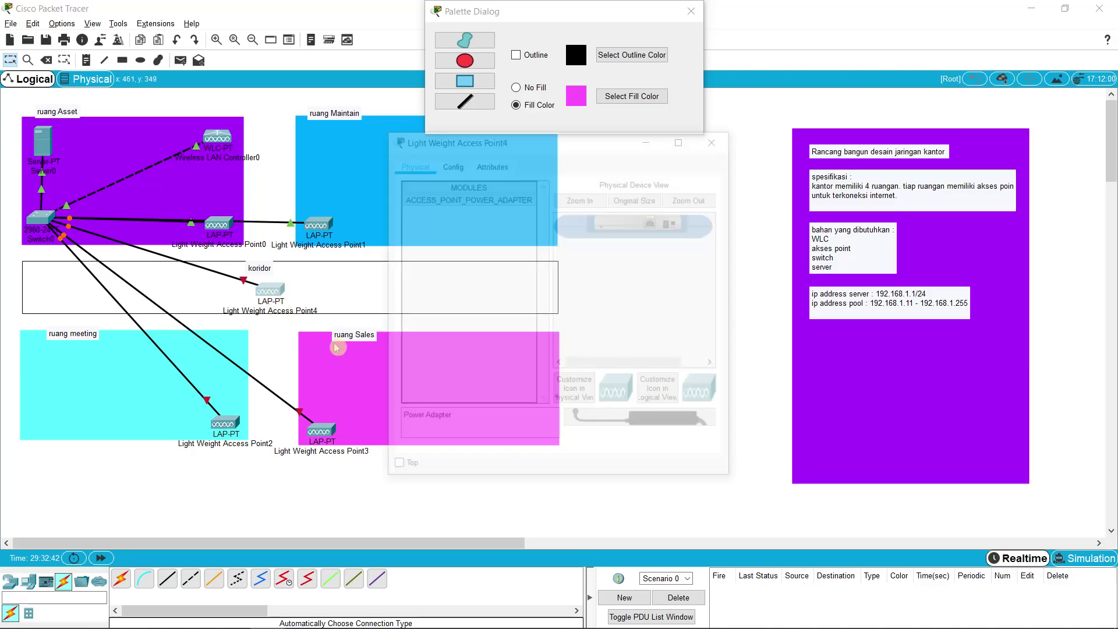
left_click_drag(597, 422, 676, 224)
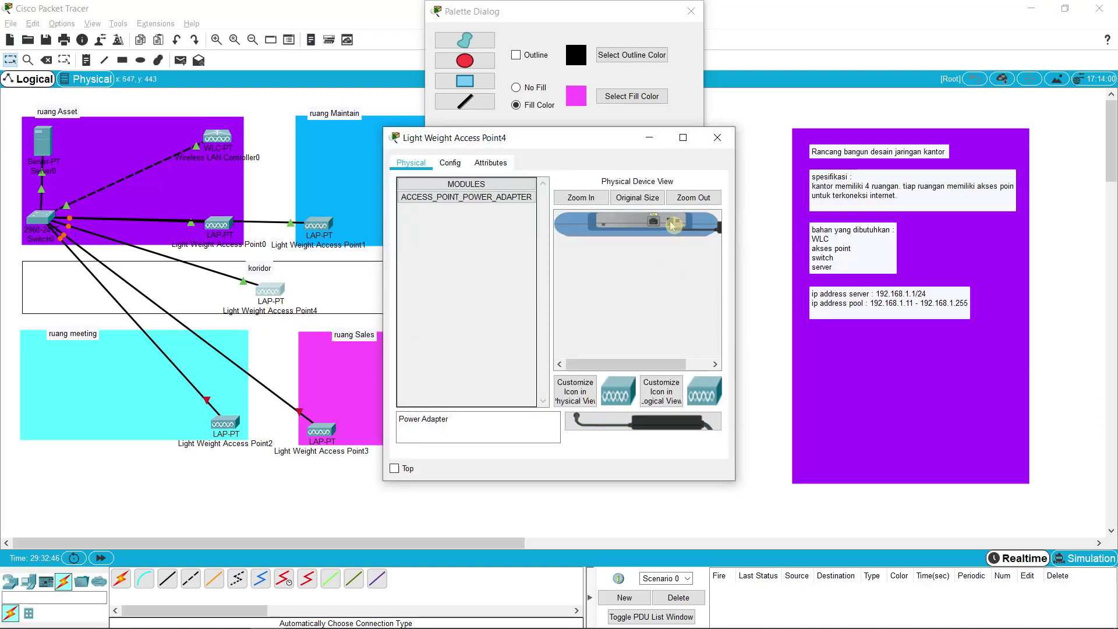
left_click(718, 137)
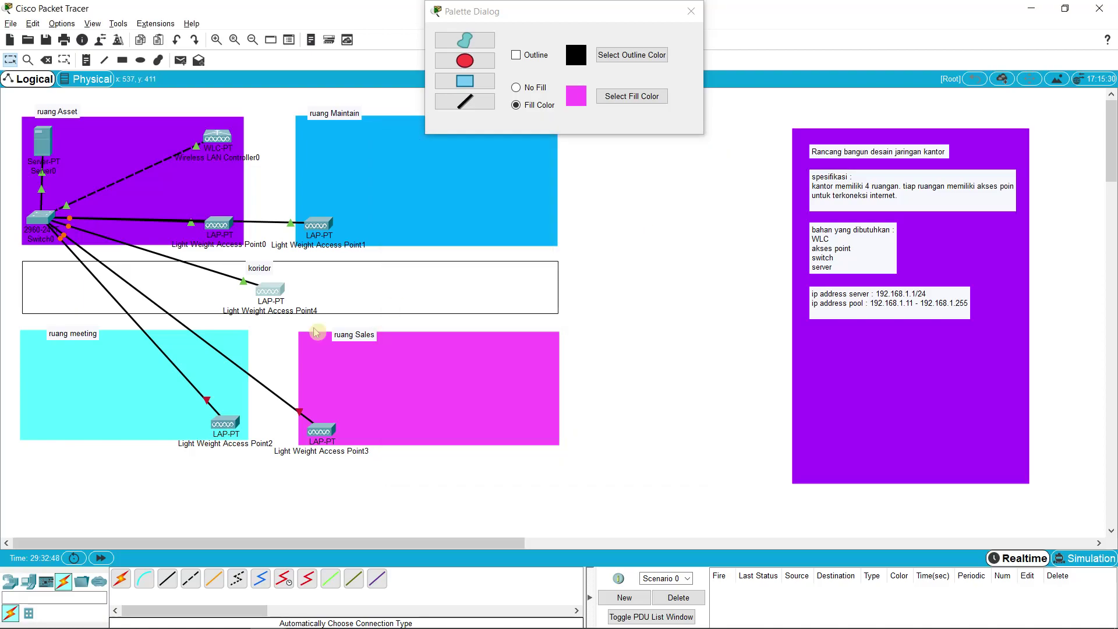
left_click(226, 418)
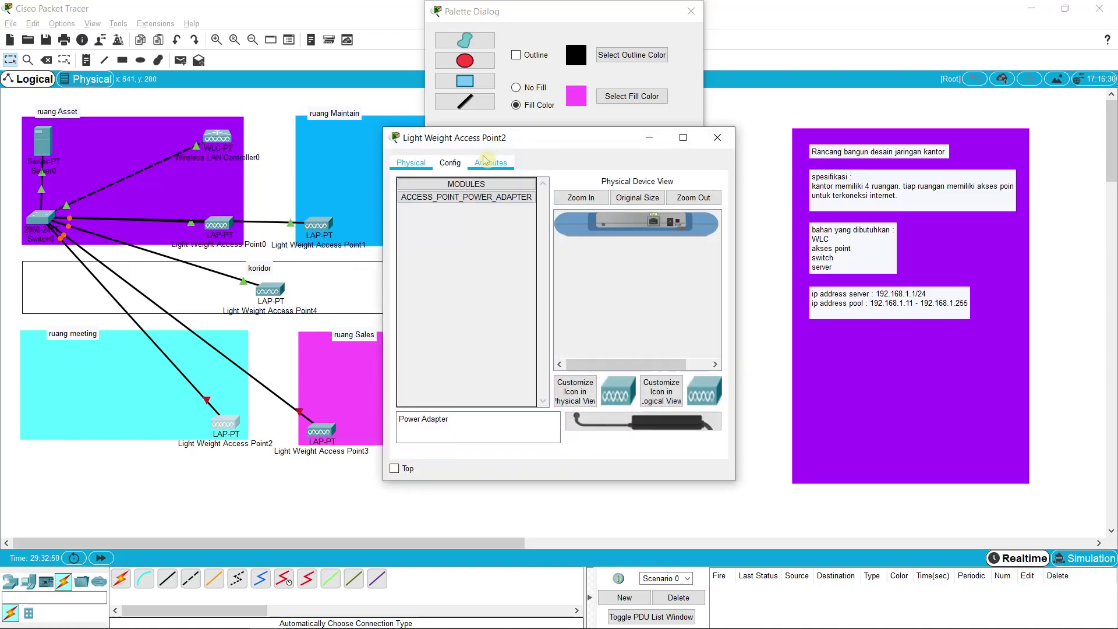
left_click_drag(605, 420, 673, 223)
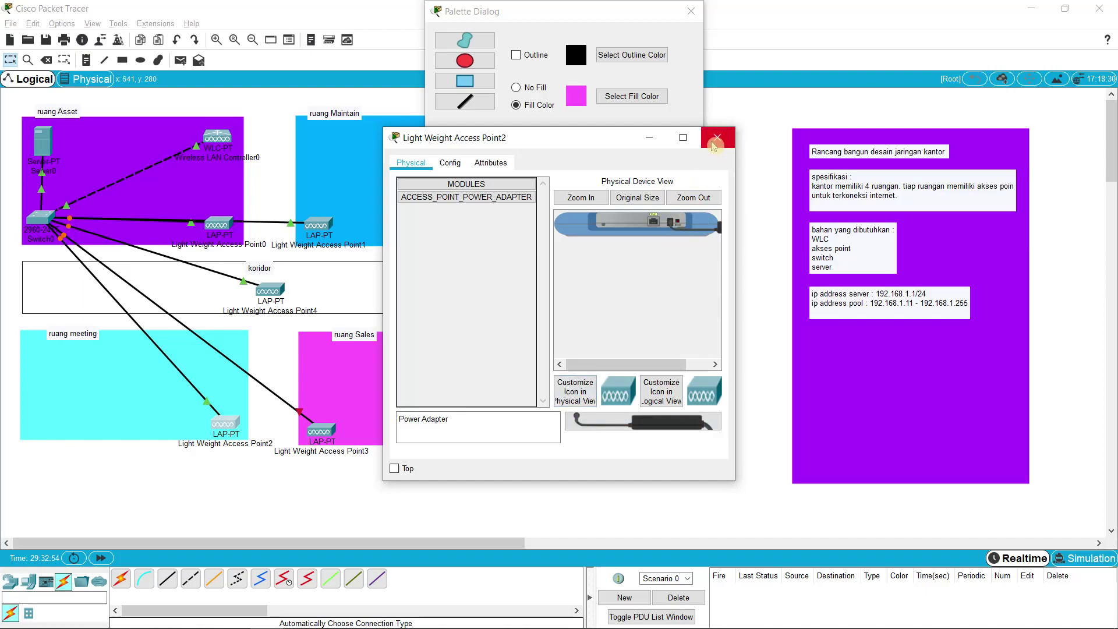
left_click(461, 382)
- Plug the power adapter into the access point in ruang Sales and set its display name to "saels"
left_click(322, 431)
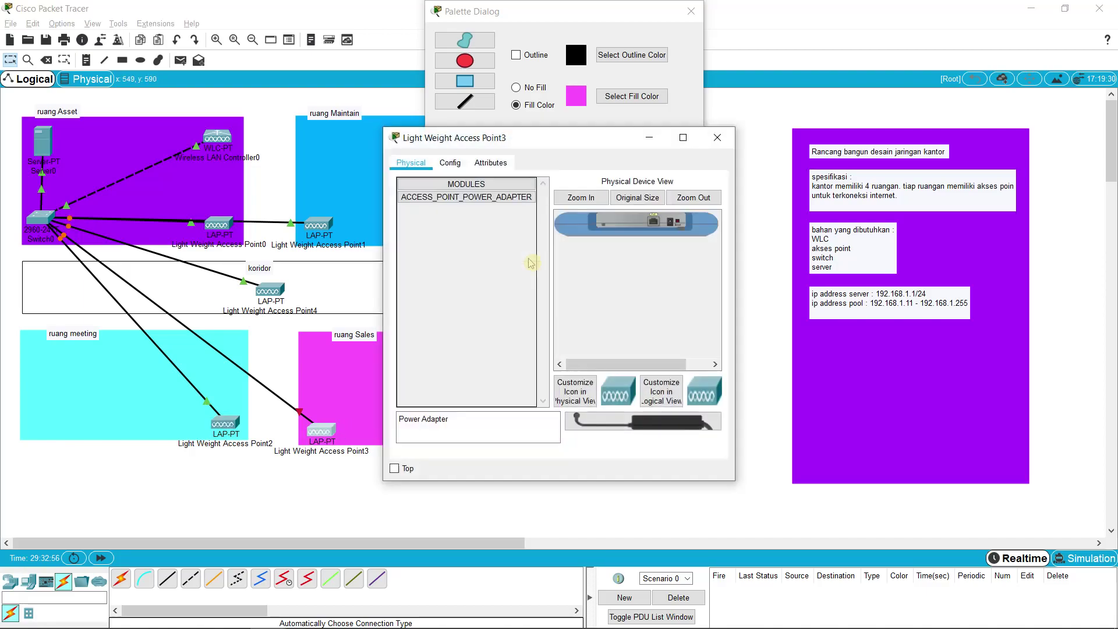
left_click(450, 163)
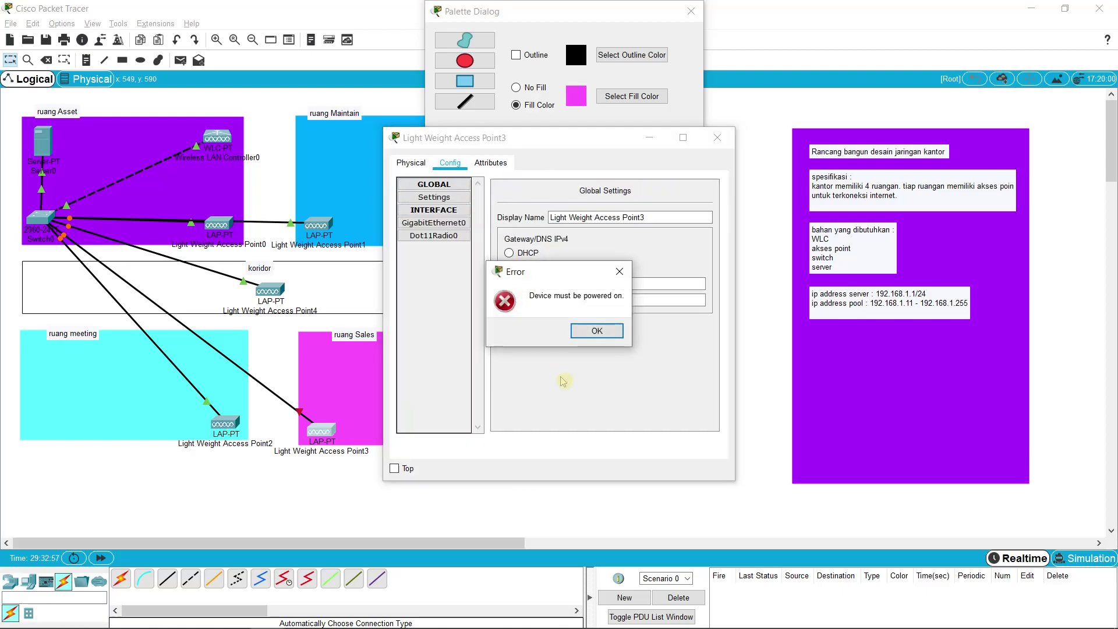
left_click(620, 272)
left_click_drag(600, 420, 513, 229)
left_click(436, 161)
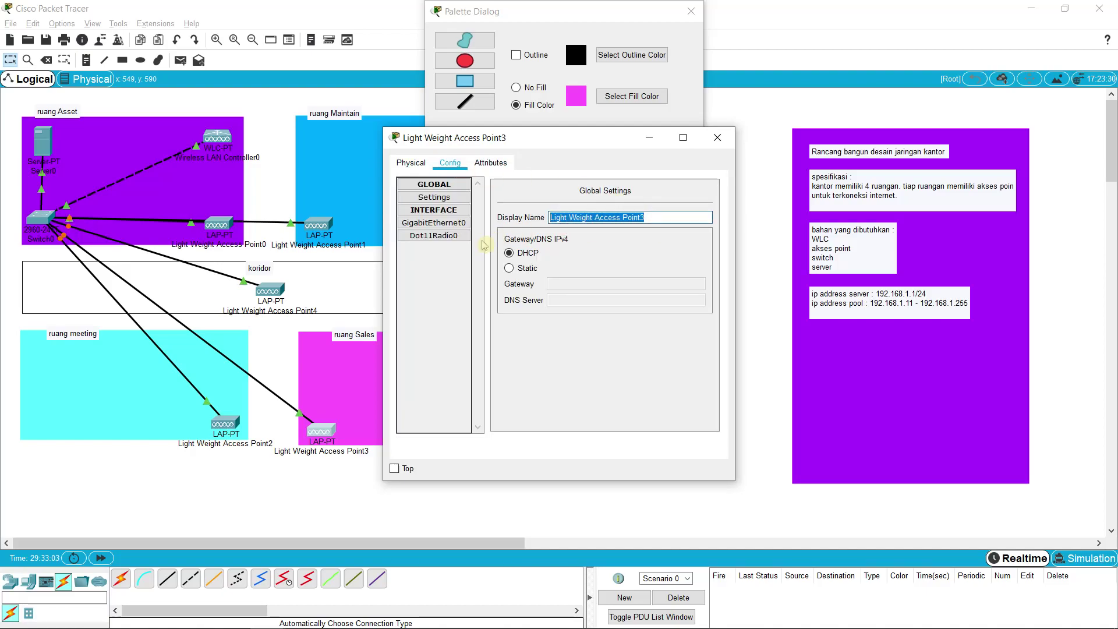
type("saels")
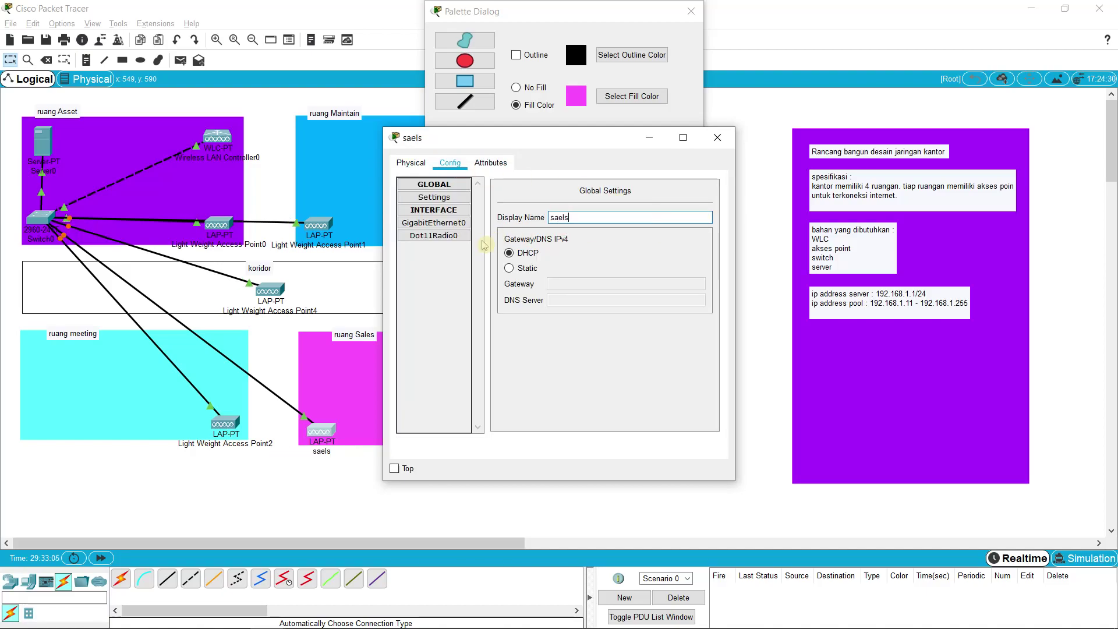